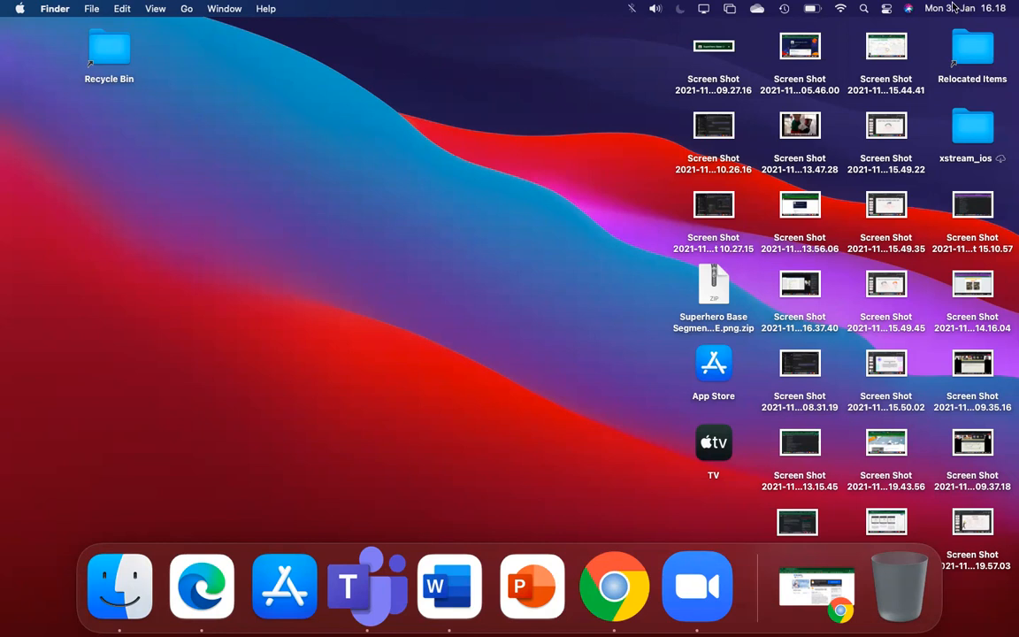
- Check the Mac's macOS version and hardware overview, and close the overview window
{"action": "left_click", "coordinate": [20, 8]}
{"action": "left_click", "coordinate": [64, 33]}
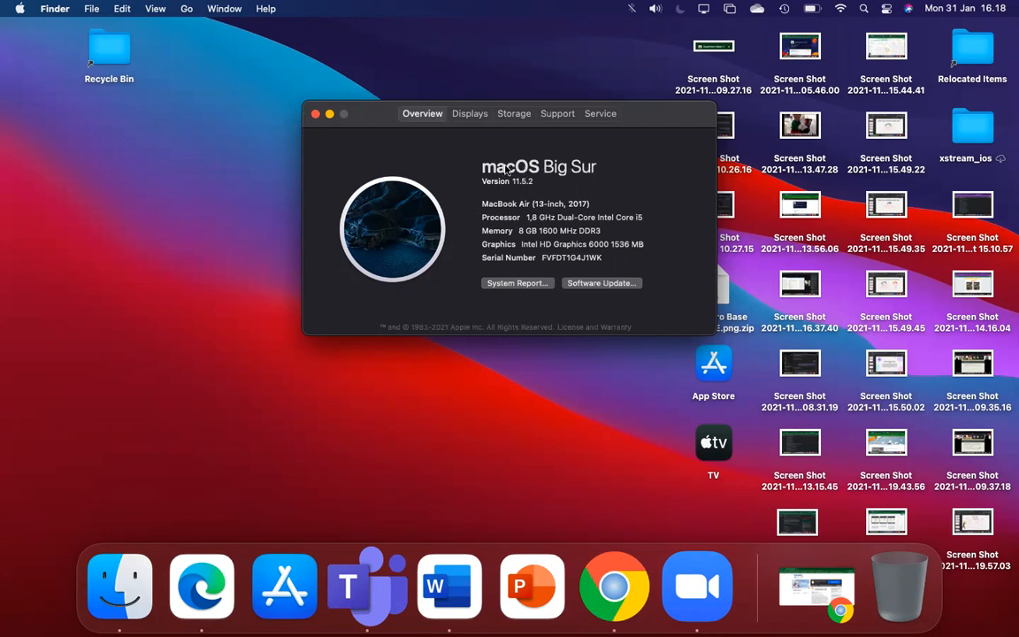
{"action": "left_click", "coordinate": [316, 115]}
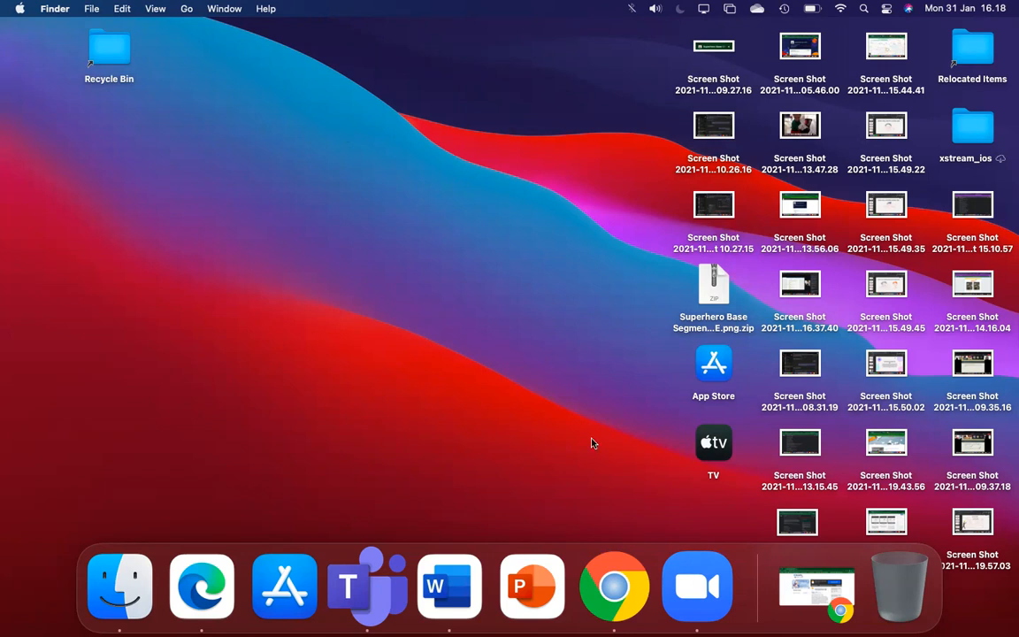
- Switch to Chrome, download the macOS to Windows 11 packs zip from the MediaFire page and reveal it in Finder
{"action": "left_click", "coordinate": [609, 572]}
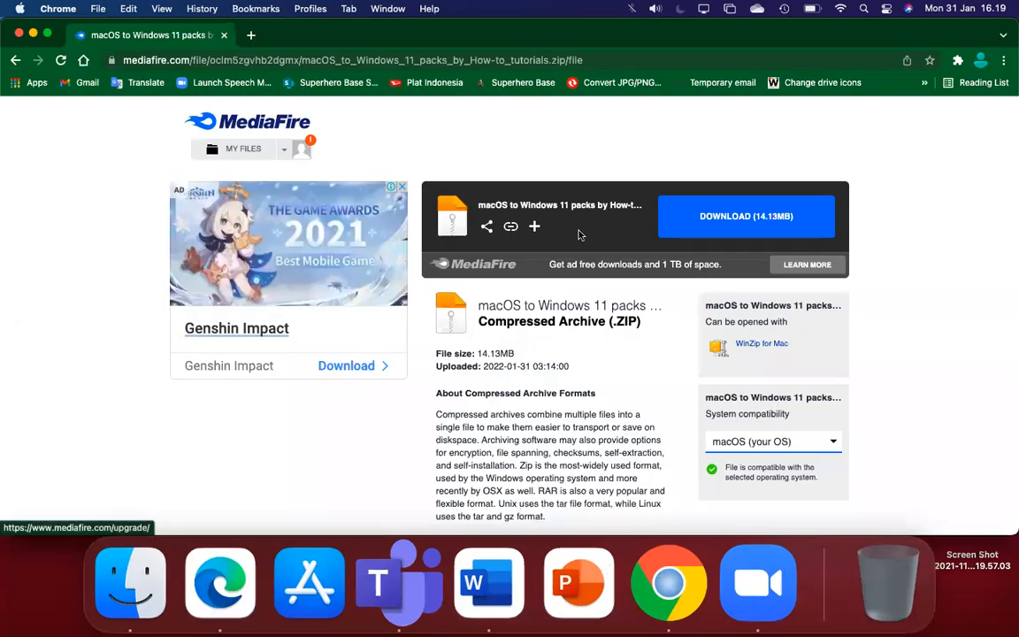
{"action": "left_click", "coordinate": [729, 237]}
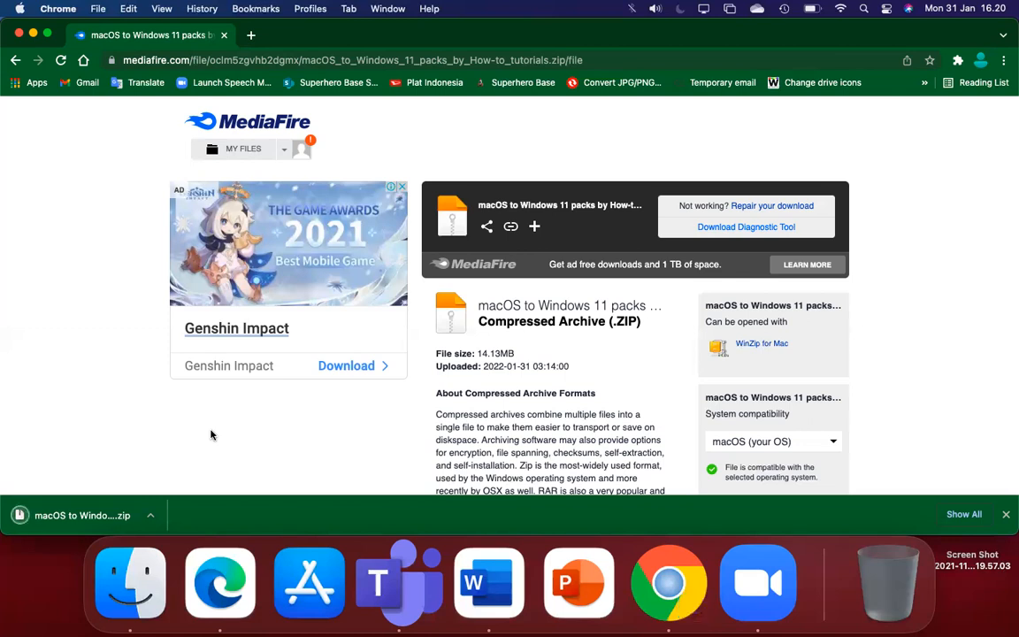
{"action": "left_click", "coordinate": [152, 515]}
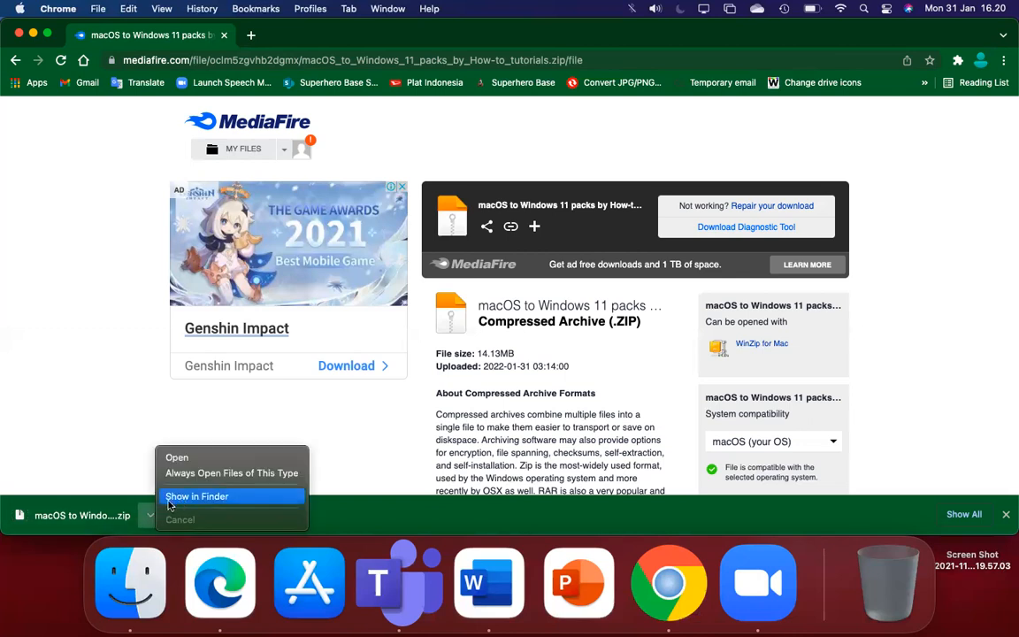
{"action": "left_click", "coordinate": [197, 496]}
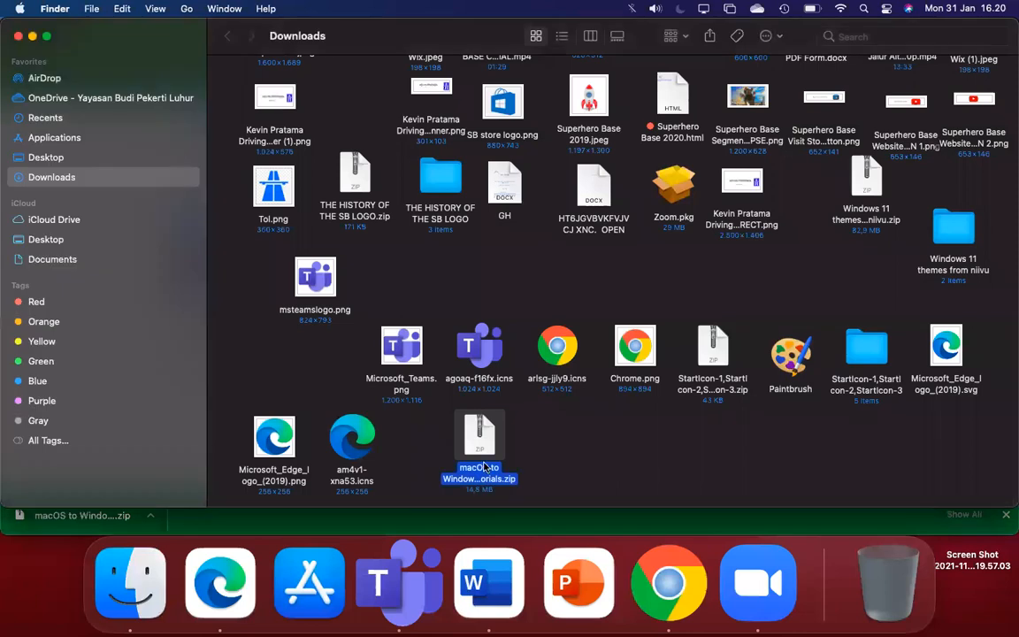
- Extract the macOS to Windows 11 packs zip, place the extracted folder beside it and open the folder to view its contents
{"action": "double_click", "coordinate": [481, 443]}
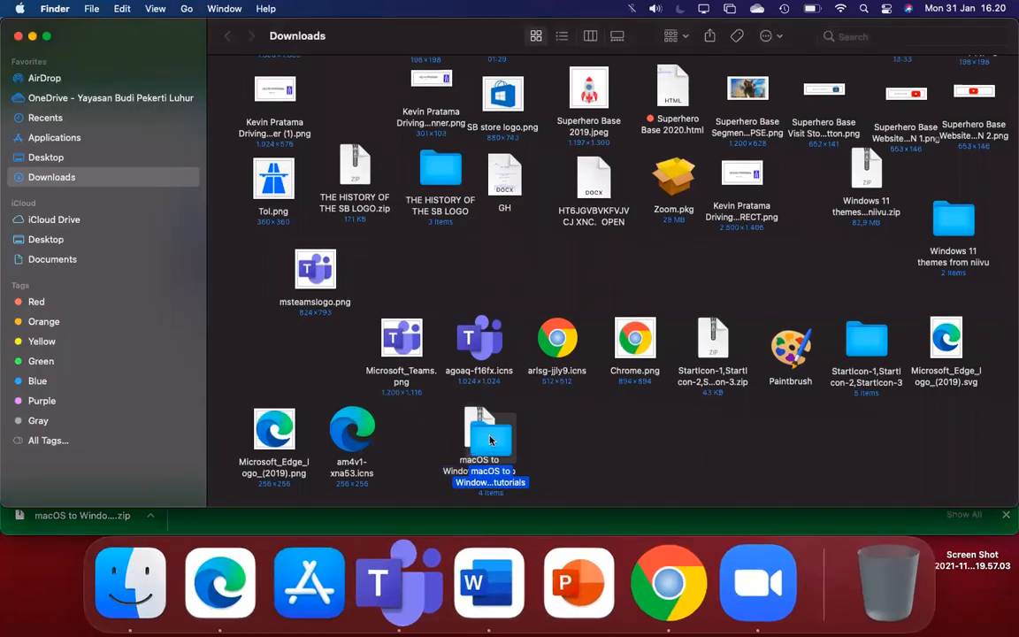
{"action": "left_click_drag", "start_coordinate": [490, 440], "coordinate": [566, 426]}
{"action": "left_click", "coordinate": [642, 437]}
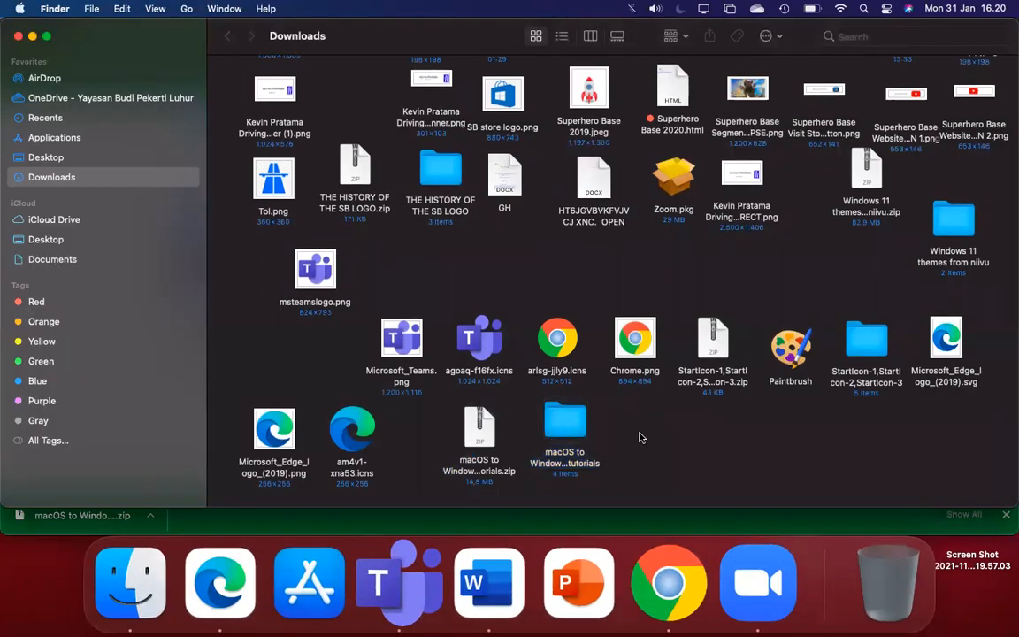
{"action": "double_click", "coordinate": [567, 423]}
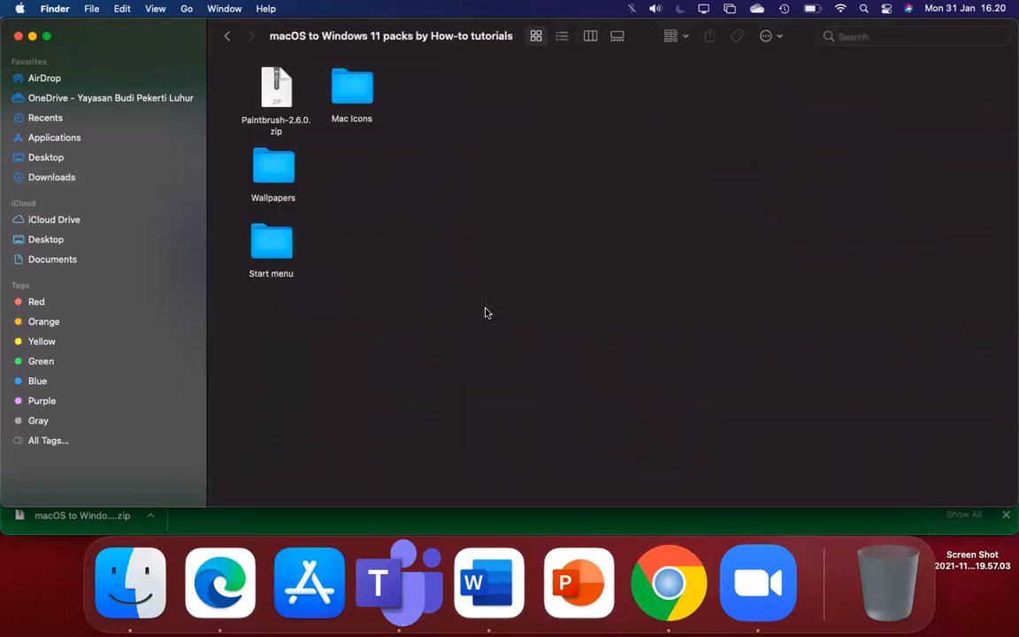
{"action": "left_click_drag", "start_coordinate": [368, 506], "coordinate": [363, 534]}
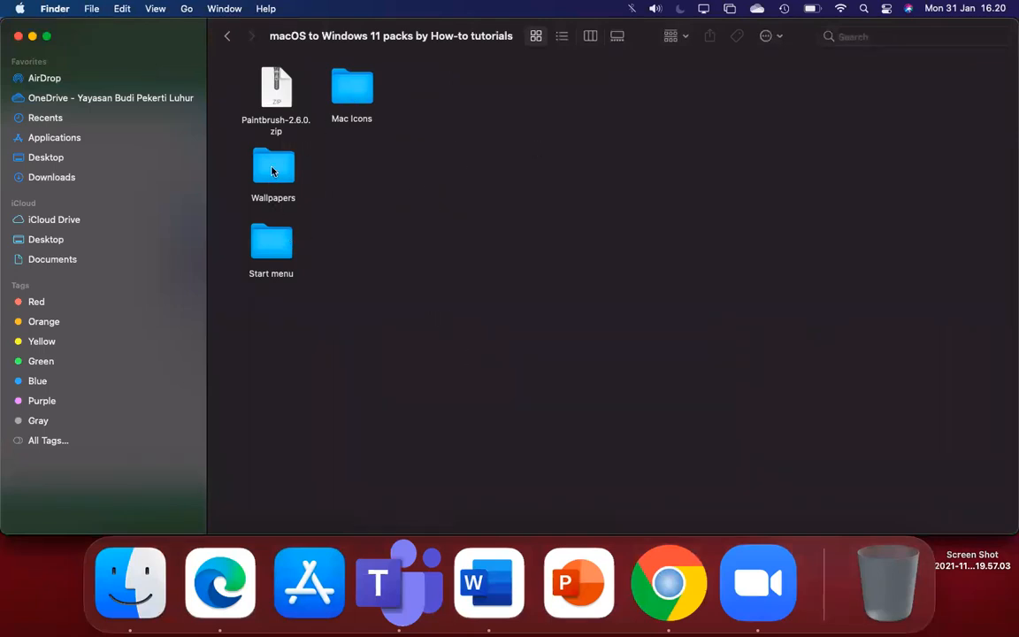
{"action": "left_click_drag", "start_coordinate": [489, 191], "coordinate": [422, 275]}
{"action": "left_click", "coordinate": [33, 36]}
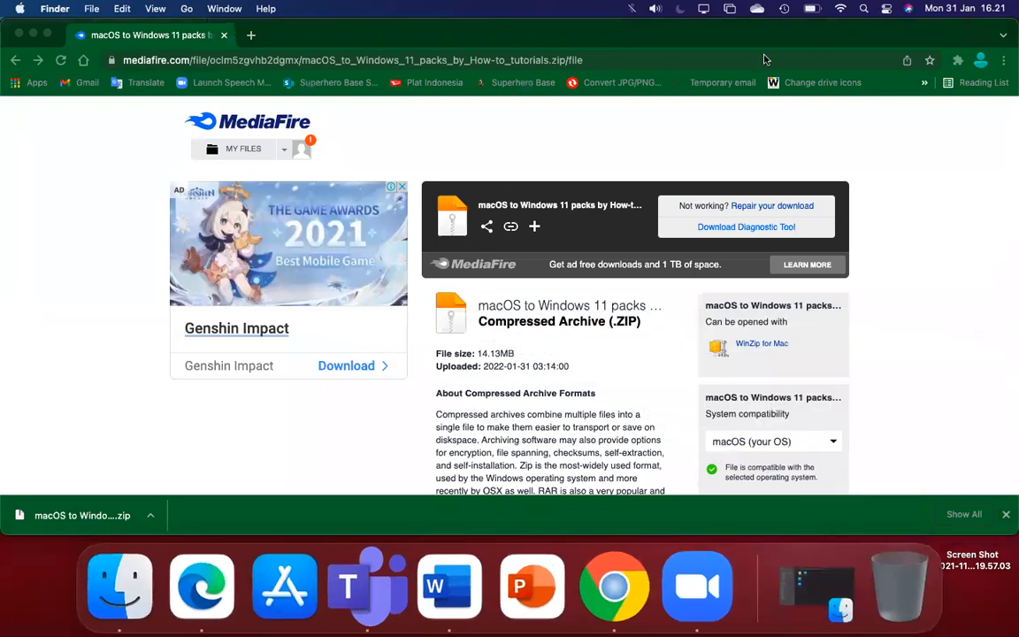
- Search the Mac for "system", launch System Preferences and open the Desktop & Screen Saver settings
{"action": "left_click", "coordinate": [866, 12]}
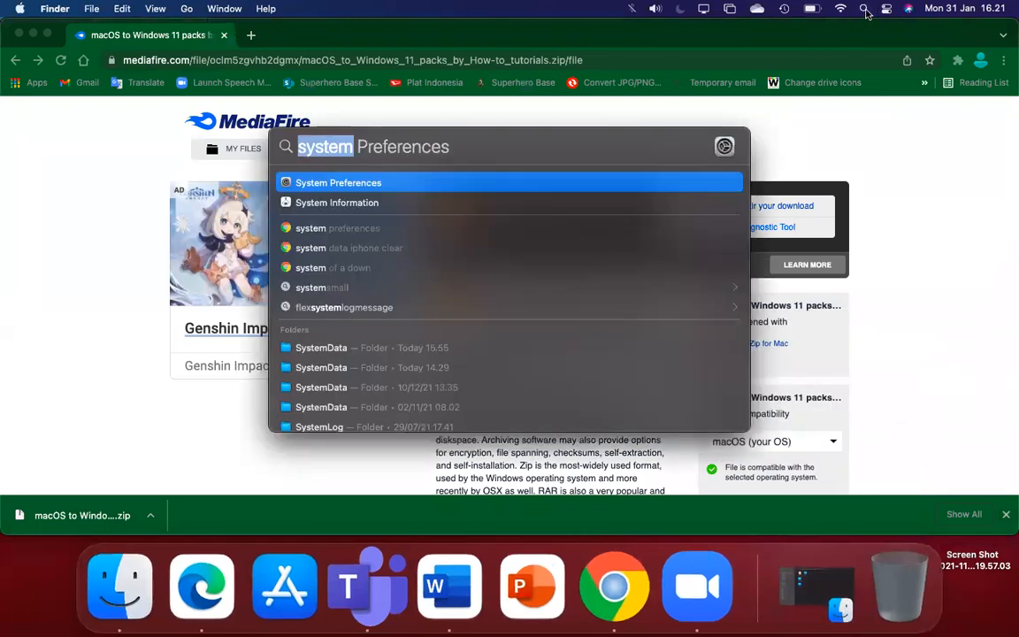
{"action": "type", "text": "sys"}
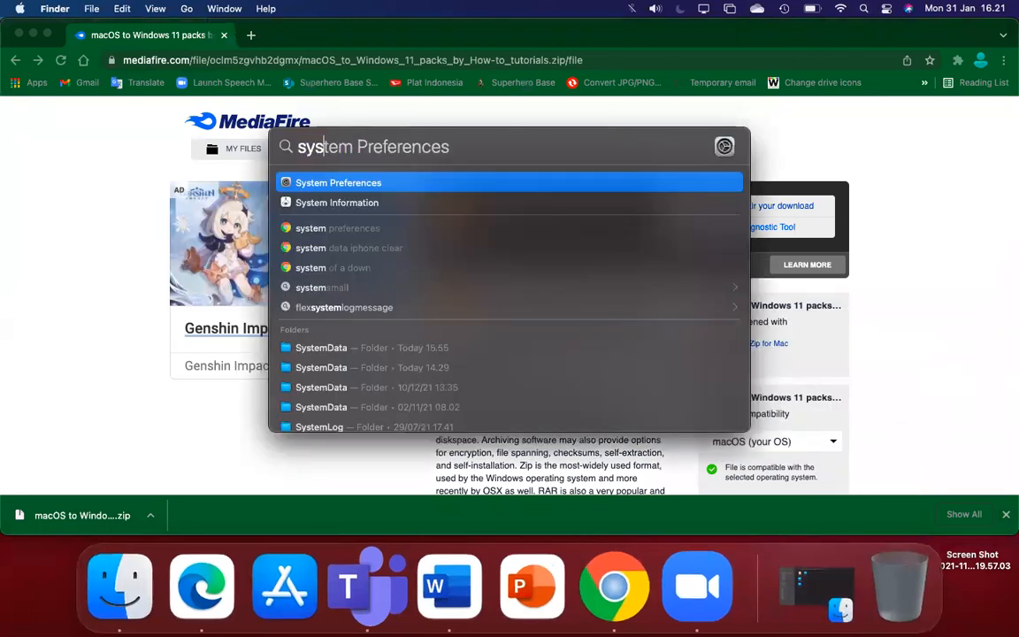
{"action": "type", "text": "tem"}
{"action": "left_click", "coordinate": [361, 184]}
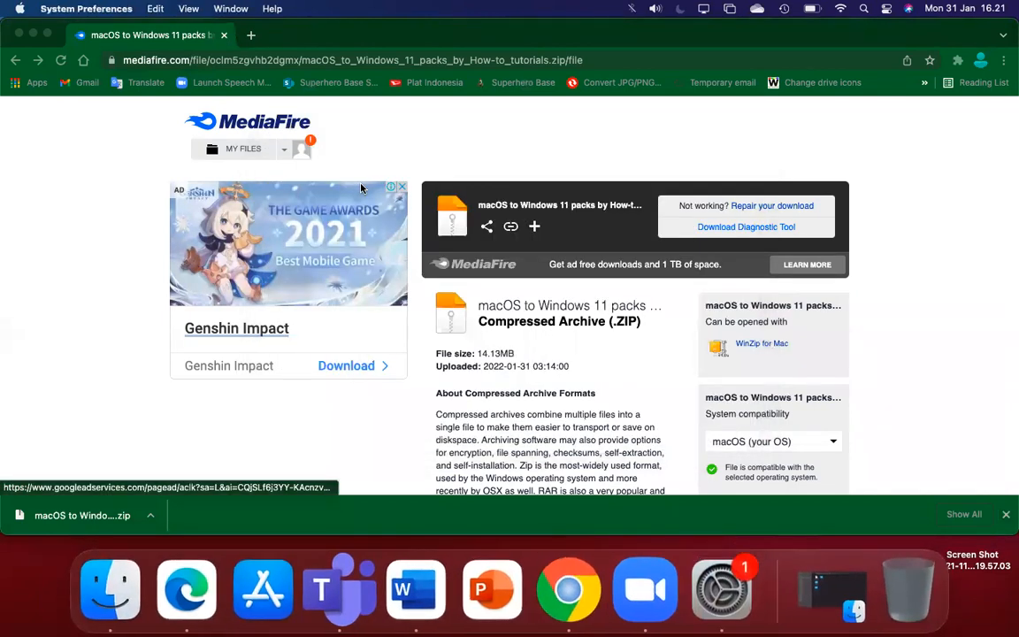
{"action": "left_click", "coordinate": [363, 242]}
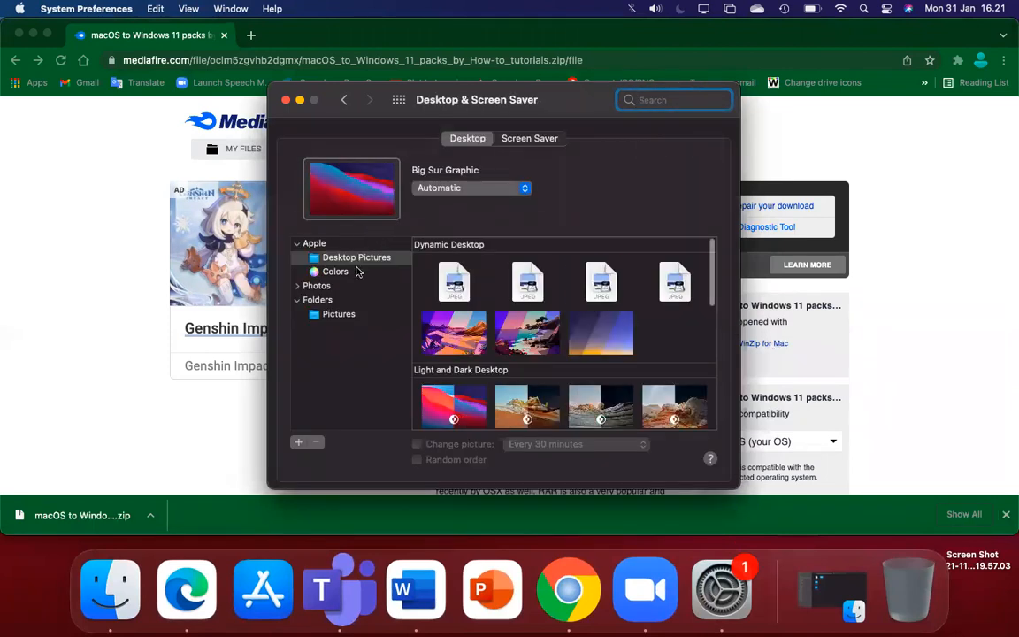
- Add the Wallpapers folder from the extracted macOS to Windows 11 packs folder in Downloads as a desktop picture source
{"action": "left_click", "coordinate": [298, 443]}
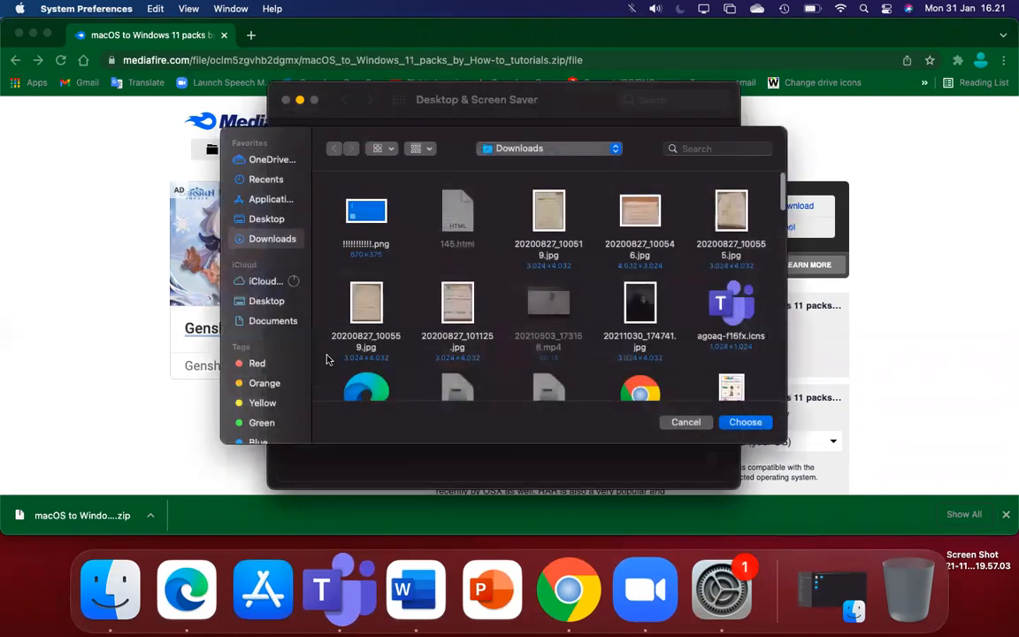
{"action": "scroll", "coordinate": [475, 318], "scroll_direction": "down", "scroll_amount": 15}
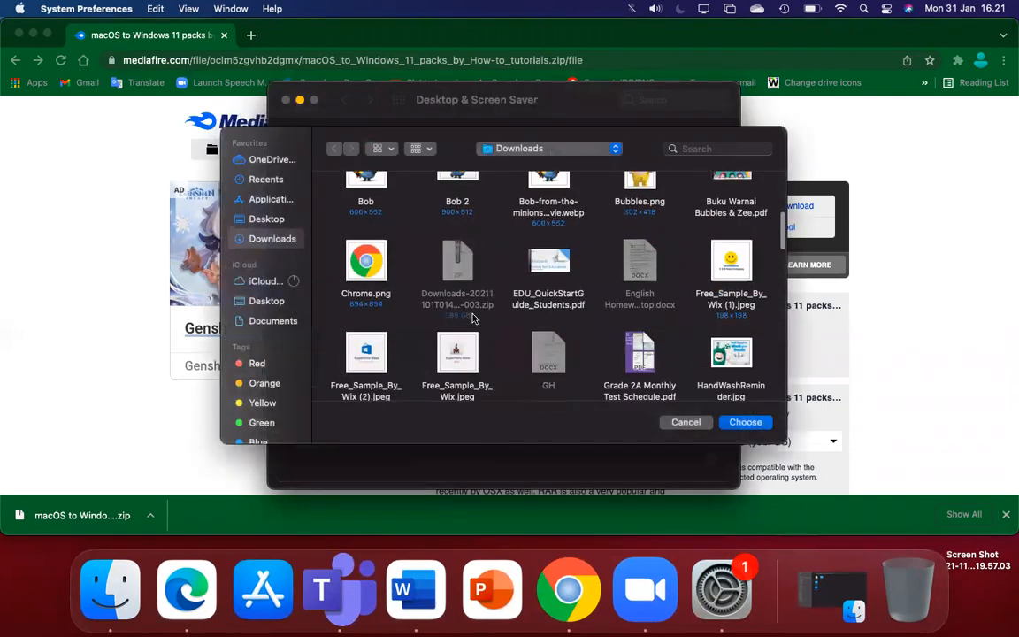
{"action": "scroll", "coordinate": [475, 319], "scroll_direction": "down", "scroll_amount": 10}
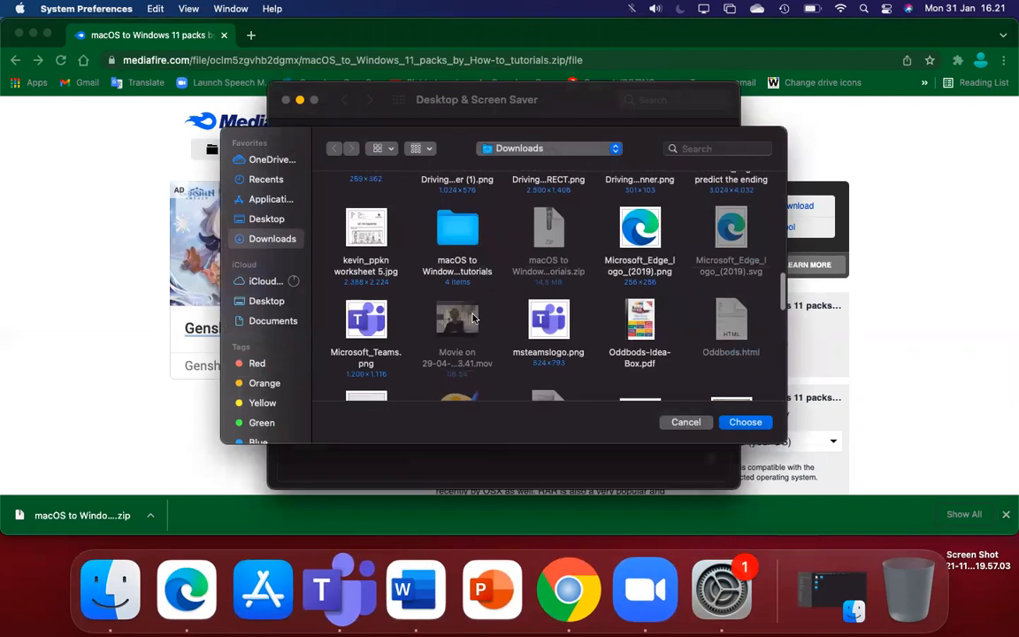
{"action": "scroll", "coordinate": [469, 301], "scroll_direction": "up", "scroll_amount": 5}
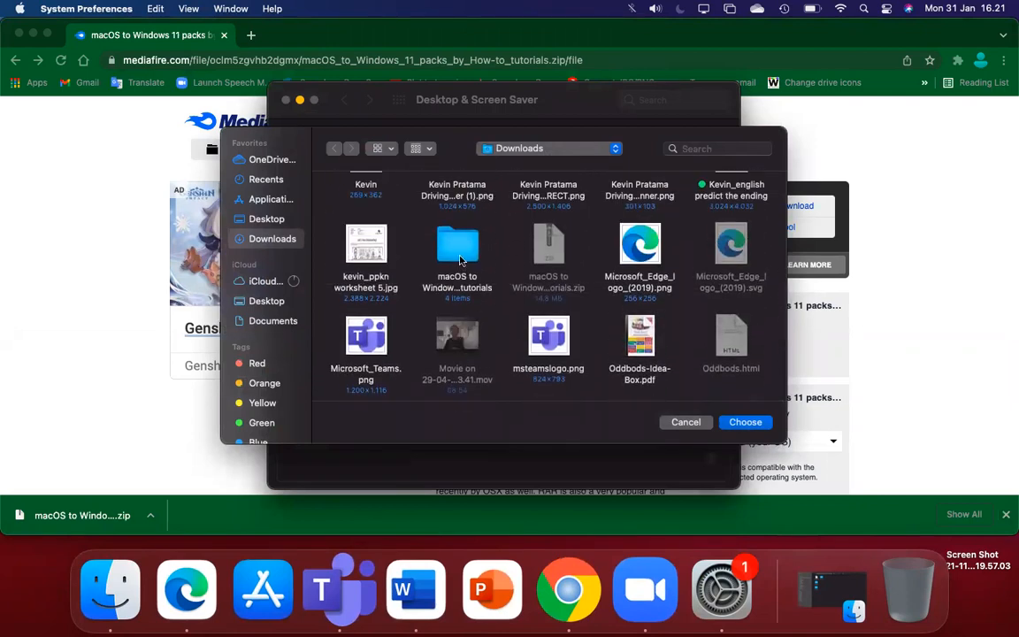
{"action": "double_click", "coordinate": [446, 257]}
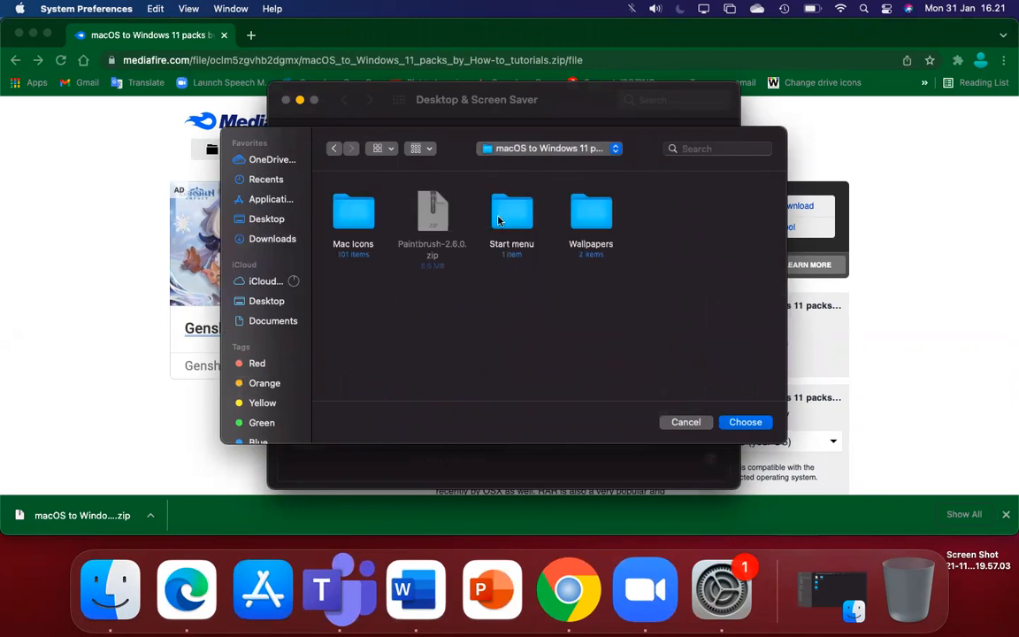
{"action": "left_click", "coordinate": [595, 219]}
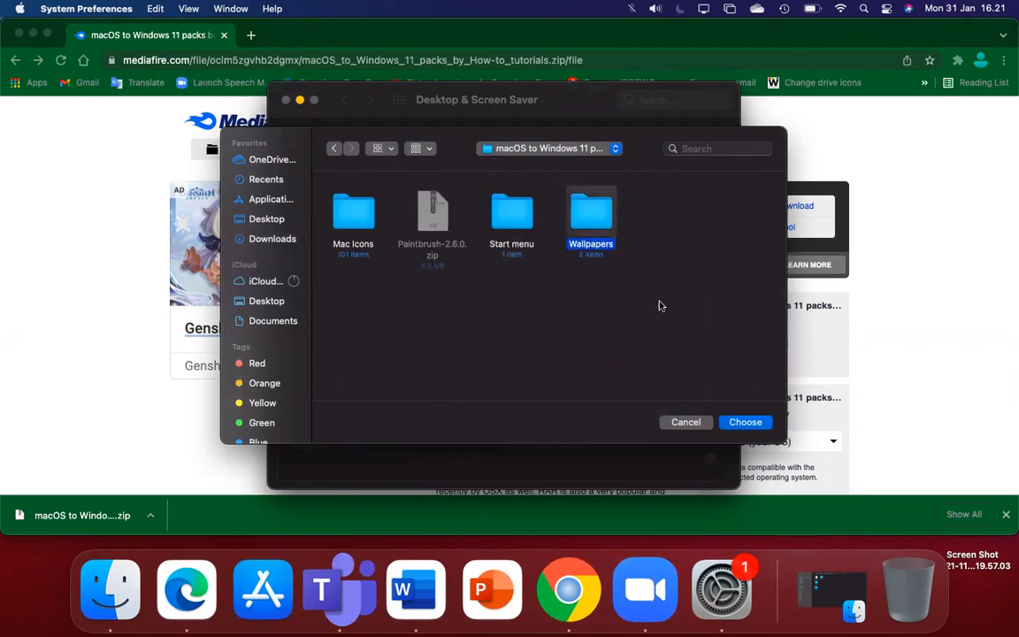
{"action": "left_click", "coordinate": [746, 423]}
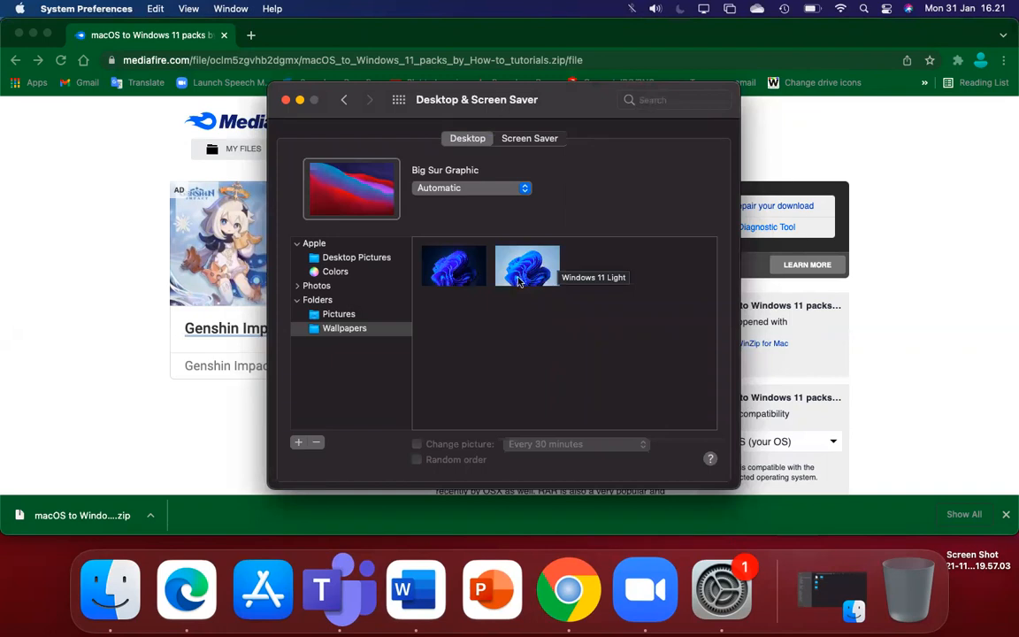
- Set the desktop wallpaper to Windows 11 Dark and minimize the open windows to reveal the desktop
{"action": "left_click", "coordinate": [456, 276]}
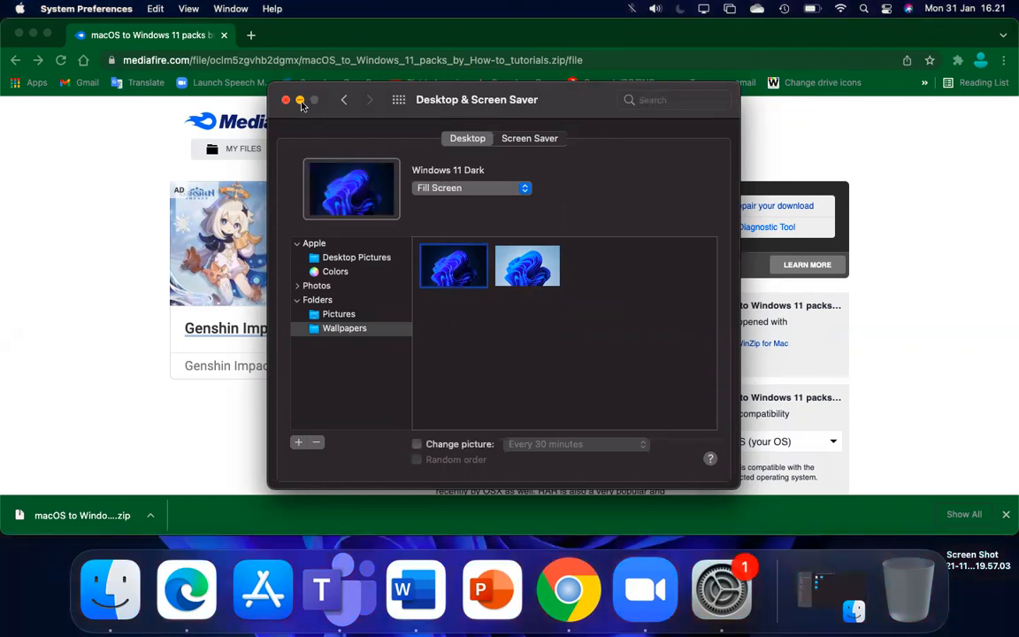
{"action": "left_click", "coordinate": [300, 100]}
{"action": "left_click", "coordinate": [33, 35]}
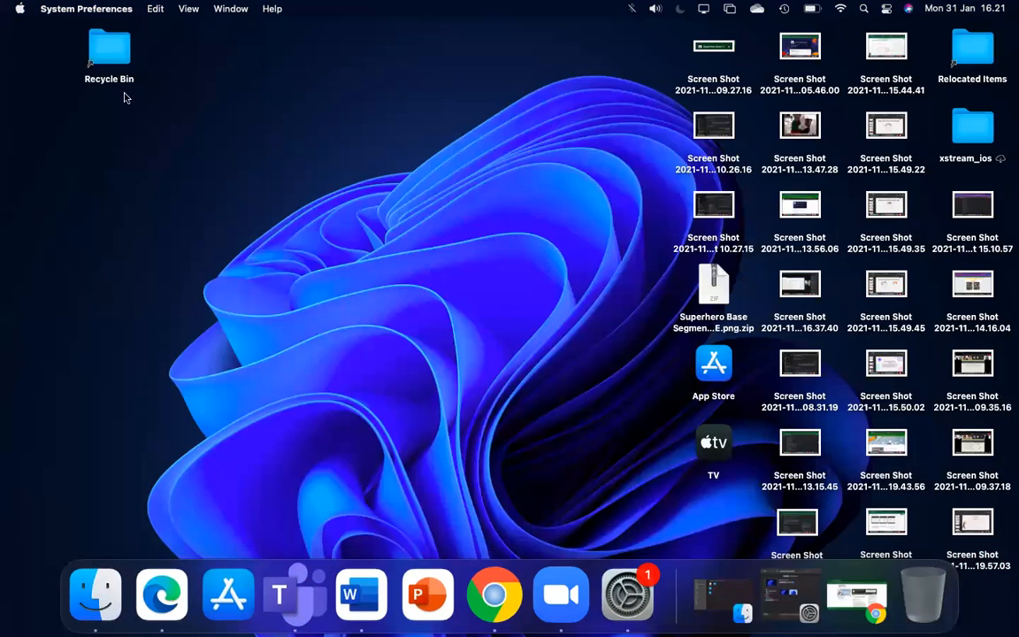
{"action": "left_click_drag", "start_coordinate": [312, 168], "coordinate": [619, 474]}
- Close the Chrome window and the Desktop & Screen Saver window
{"action": "left_click", "coordinate": [867, 598]}
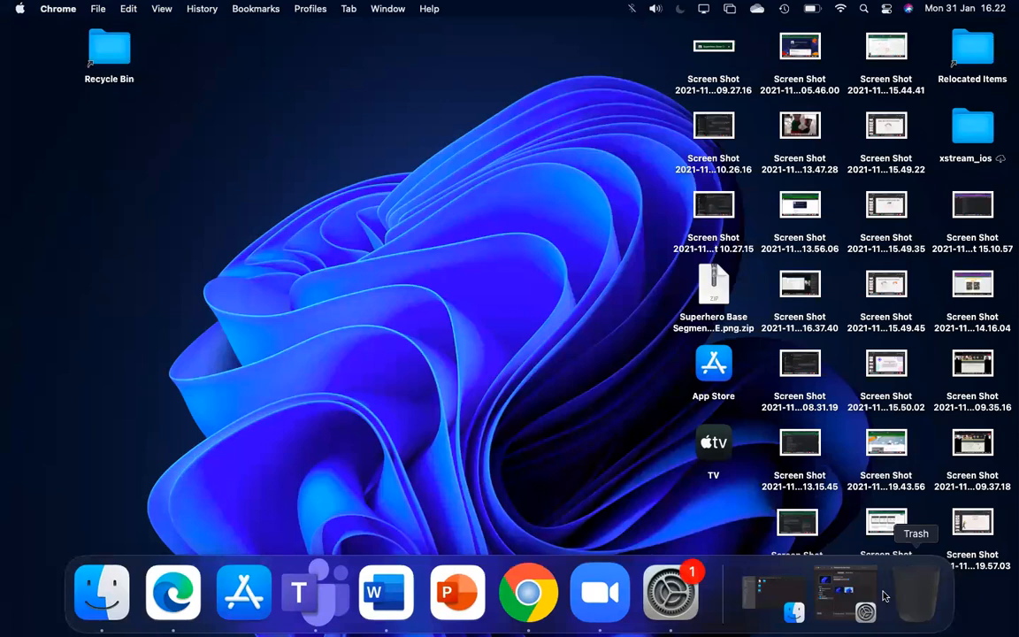
{"action": "left_click", "coordinate": [916, 591]}
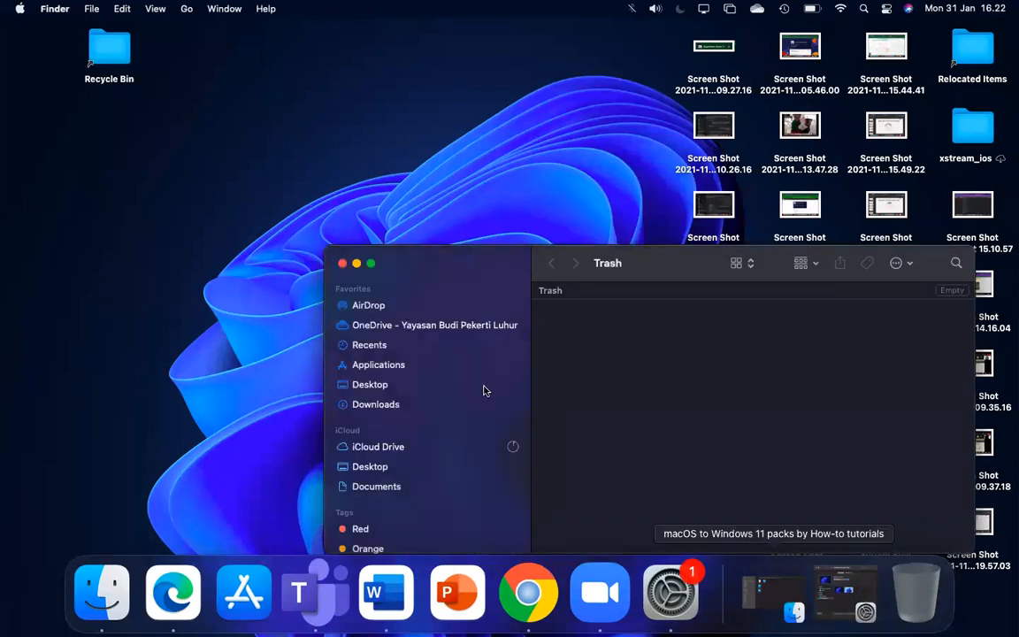
{"action": "left_click", "coordinate": [342, 262]}
{"action": "left_click", "coordinate": [848, 600]}
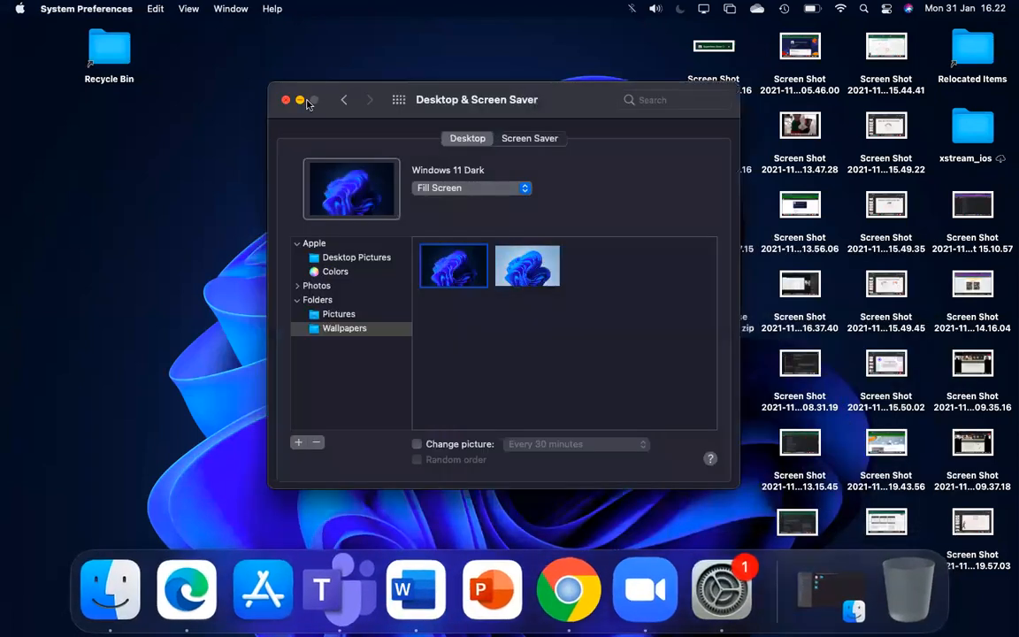
{"action": "left_click", "coordinate": [283, 101]}
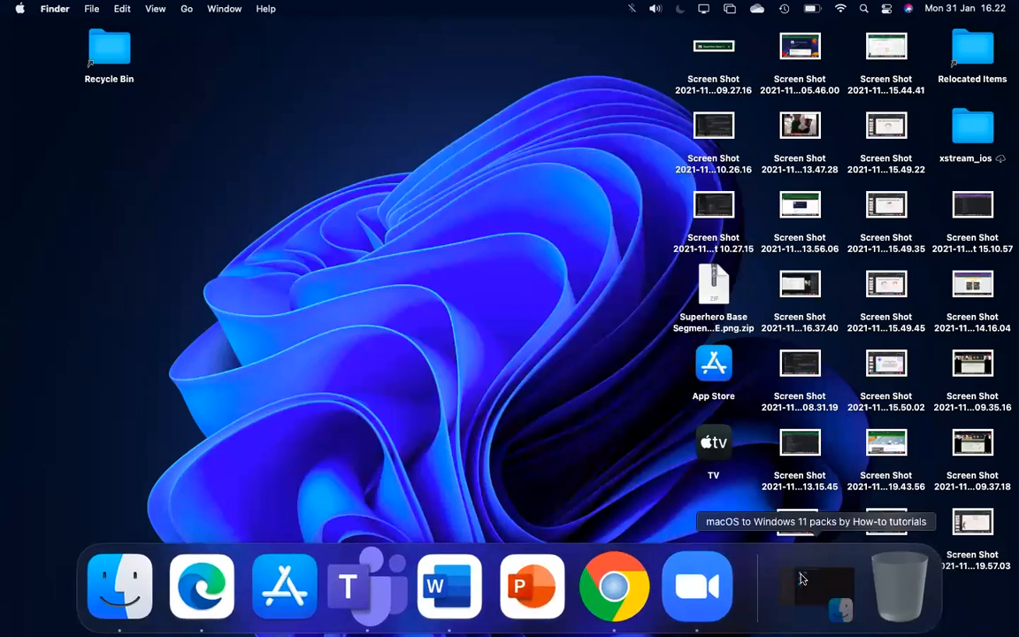
- Restore the packs folder window, reduce the Dock size to about the middle of its range and close System Preferences
{"action": "left_click", "coordinate": [832, 589]}
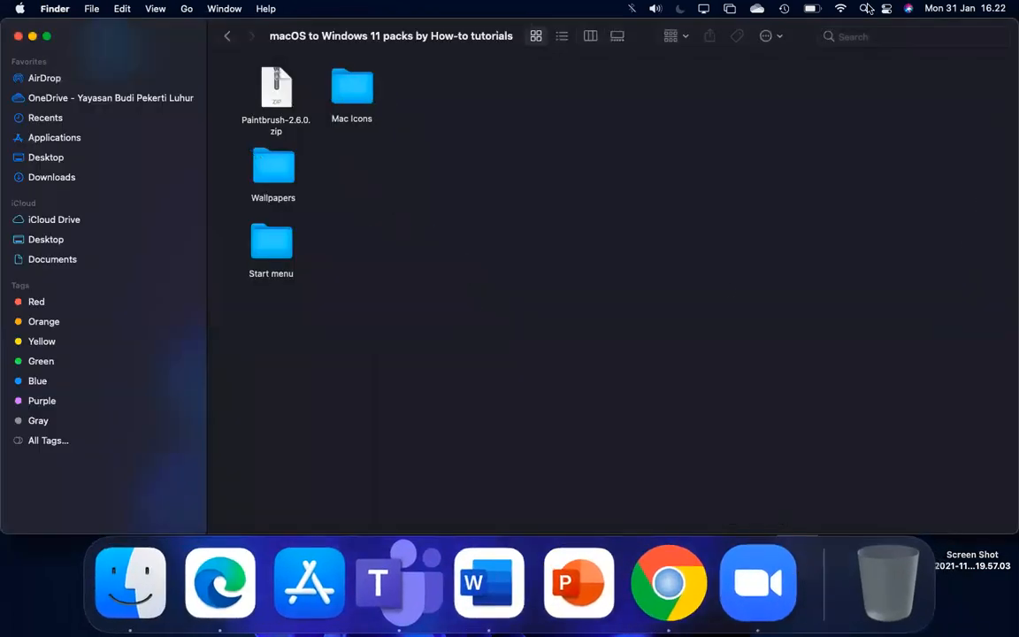
{"action": "left_click", "coordinate": [868, 9]}
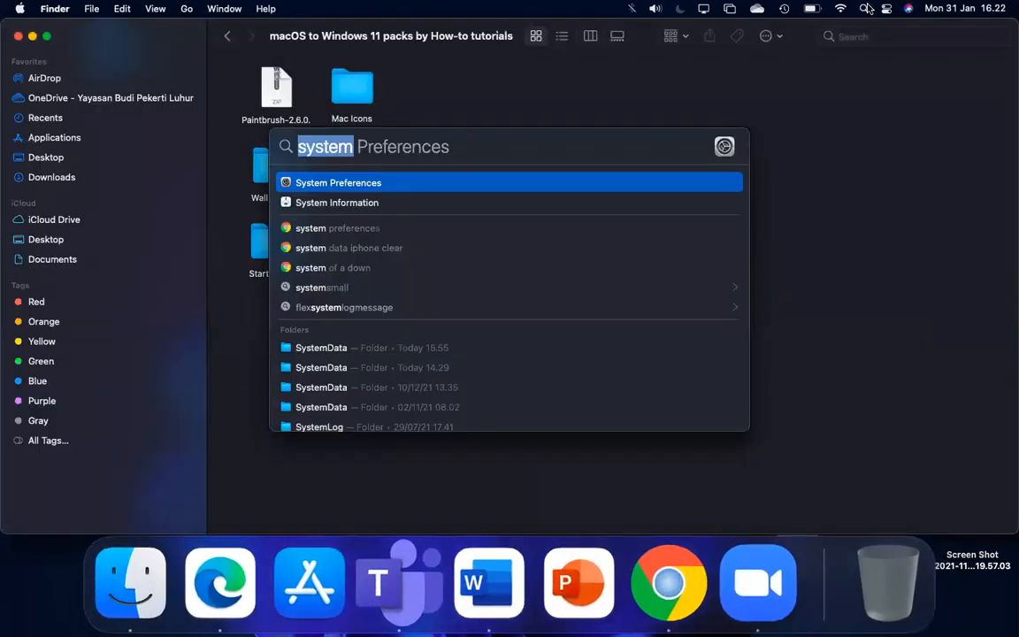
{"action": "left_click", "coordinate": [444, 182]}
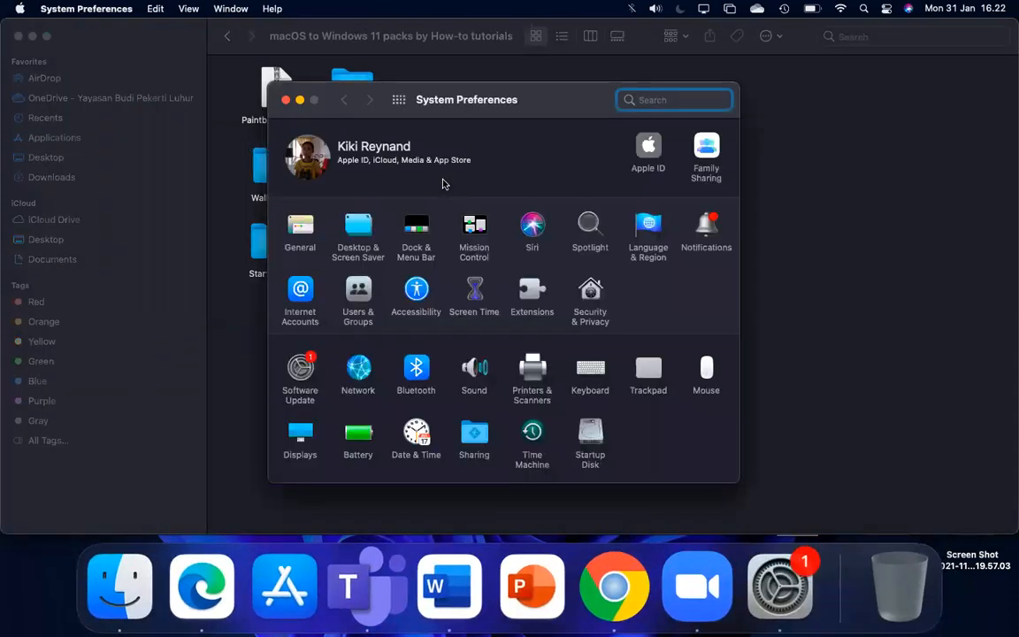
{"action": "left_click", "coordinate": [424, 243]}
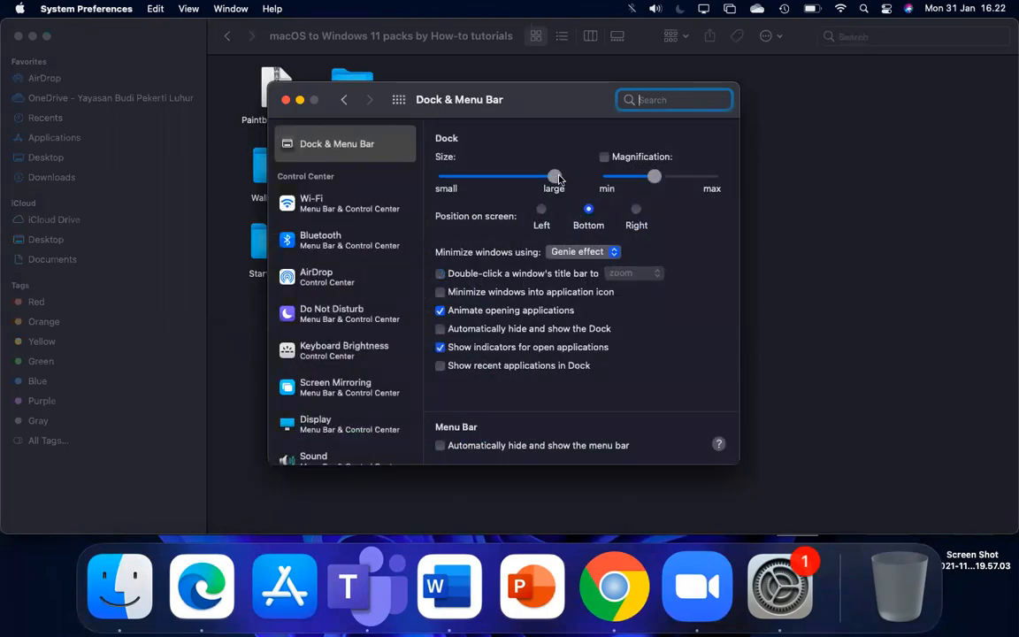
{"action": "left_click_drag", "start_coordinate": [558, 180], "coordinate": [505, 183]}
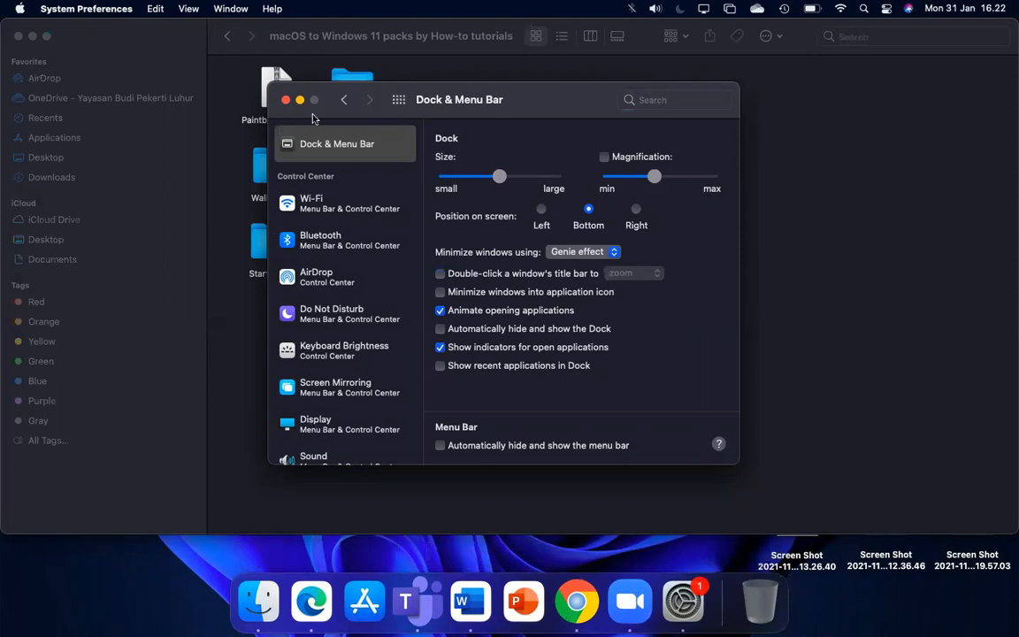
{"action": "left_click", "coordinate": [286, 101]}
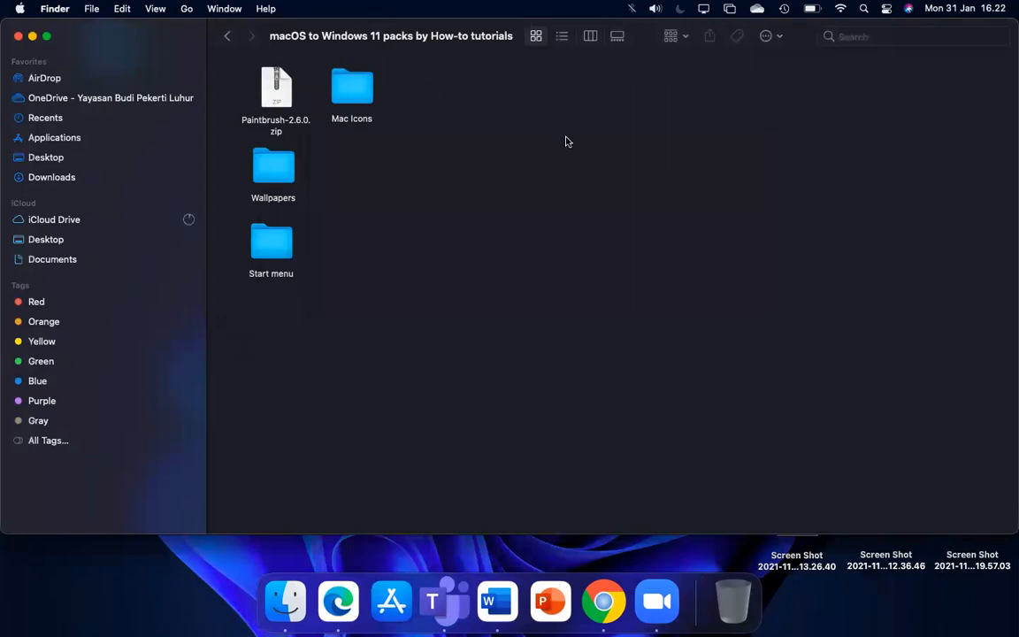
- Extract Paintbrush-2.6.0.zip in the packs folder and place the extracted Paintbrush app below the Mac Icons folder
{"action": "left_click_drag", "start_coordinate": [567, 141], "coordinate": [457, 310]}
{"action": "left_click", "coordinate": [286, 96]}
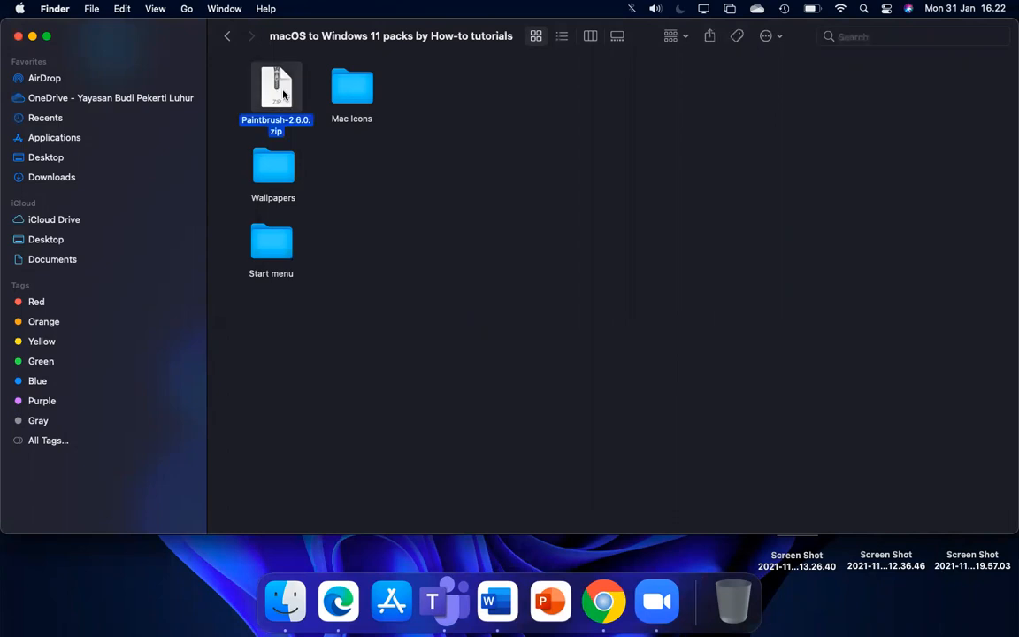
{"action": "double_click", "coordinate": [283, 94]}
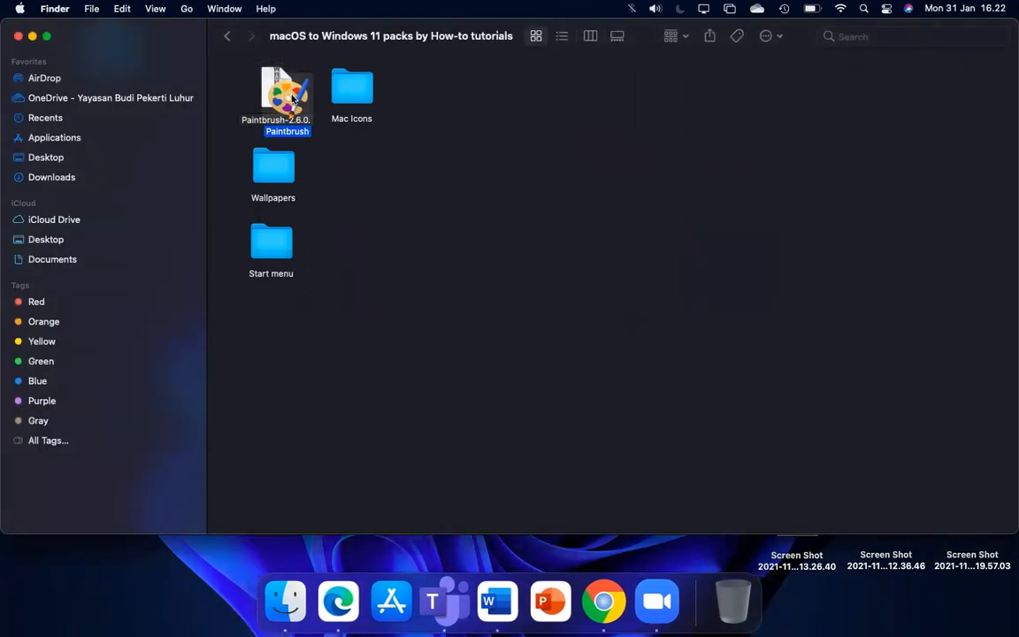
{"action": "left_click", "coordinate": [402, 170]}
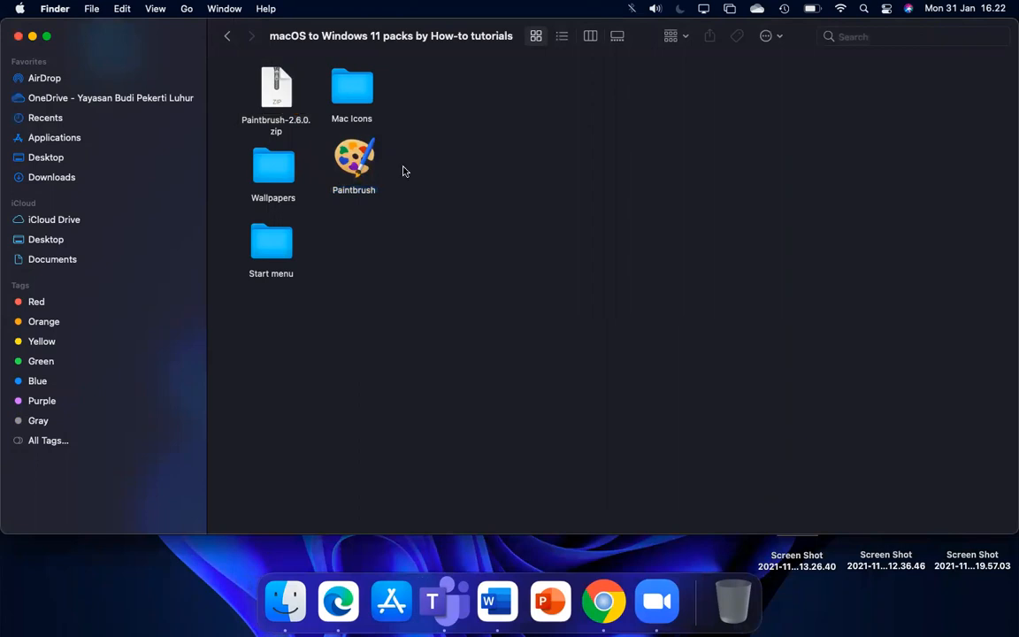
{"action": "double_click", "coordinate": [358, 163]}
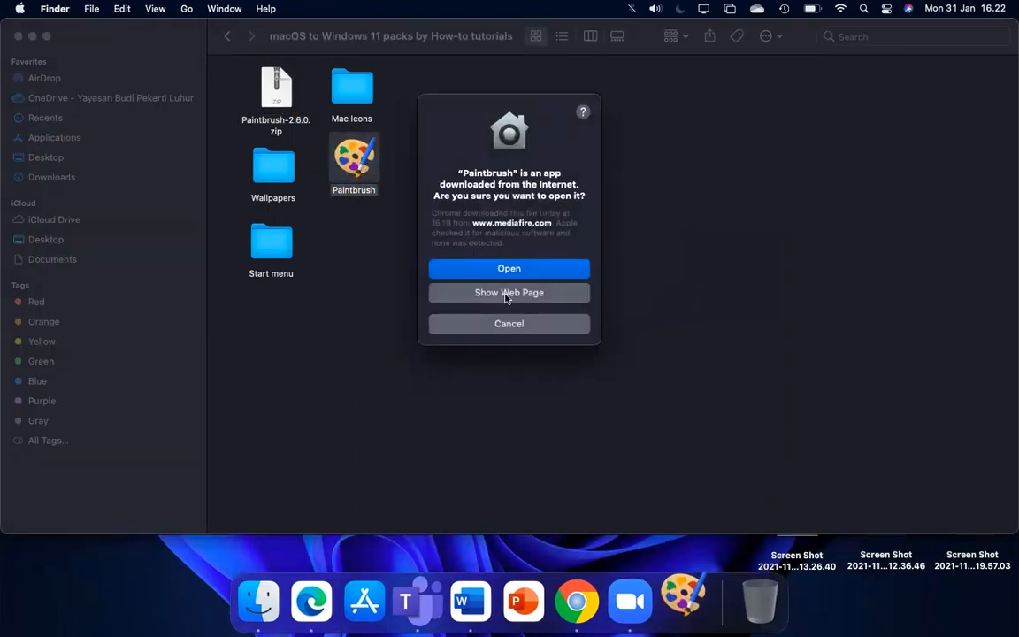
{"action": "left_click", "coordinate": [537, 329]}
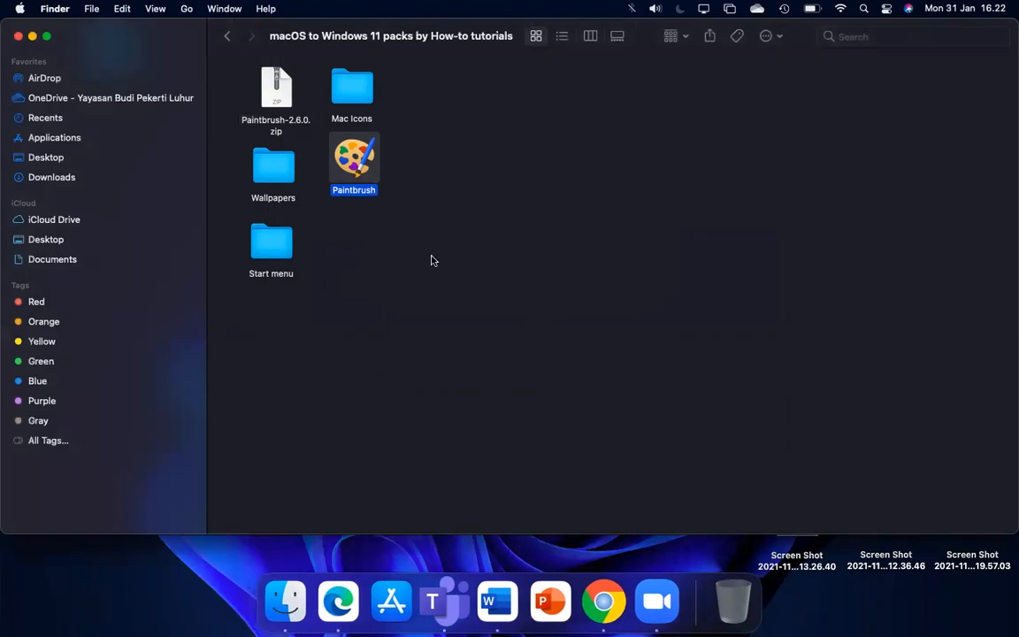
{"action": "left_click", "coordinate": [433, 258]}
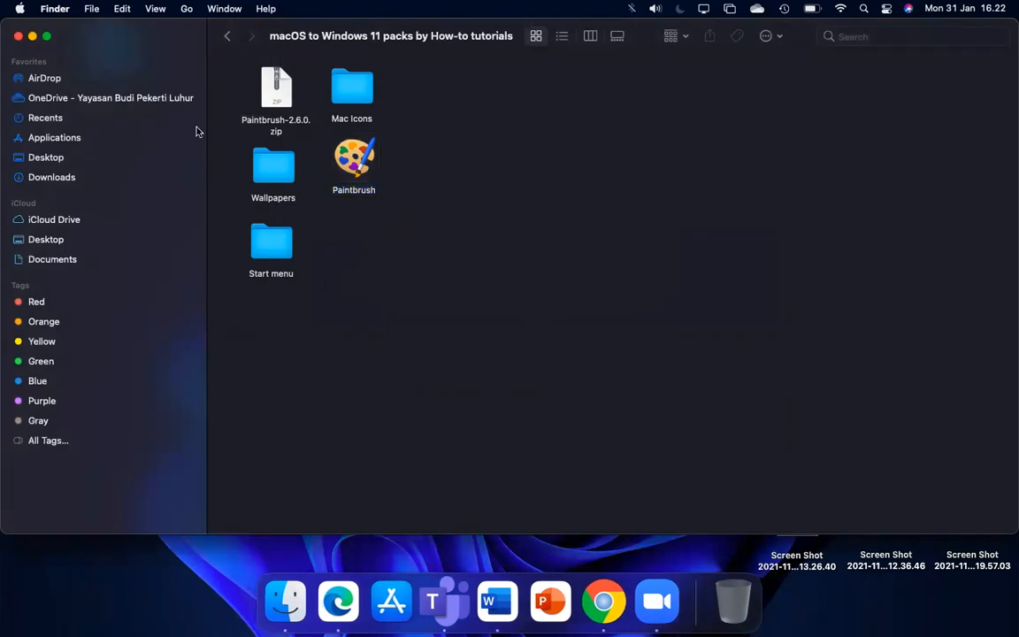
{"action": "right_click", "coordinate": [358, 156]}
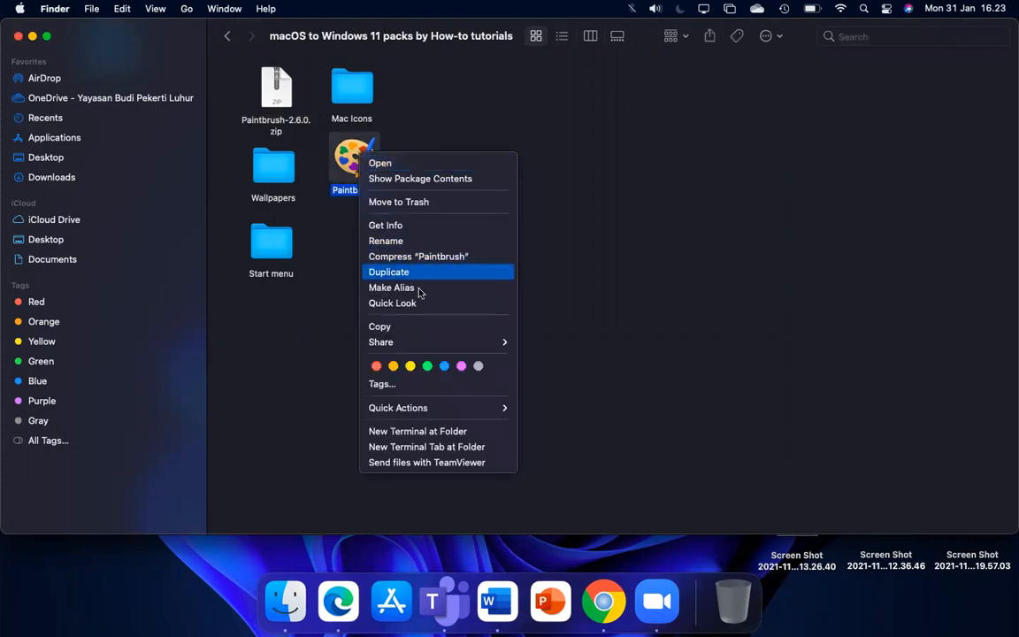
{"action": "left_click", "coordinate": [246, 355]}
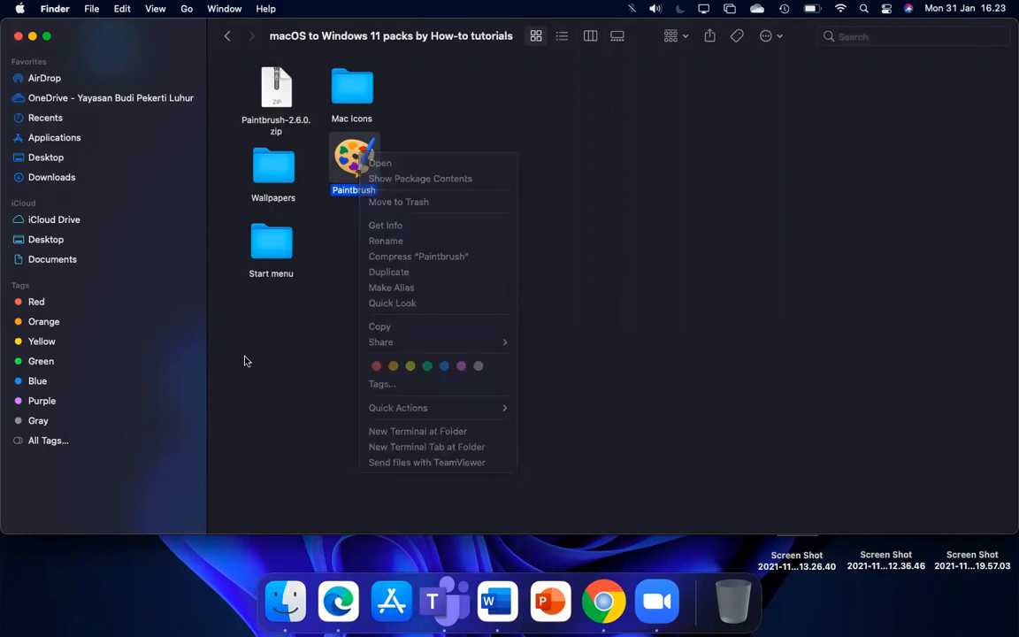
- Launch Paintbrush from the Applications folder and create a new blank document
{"action": "left_click", "coordinate": [58, 138]}
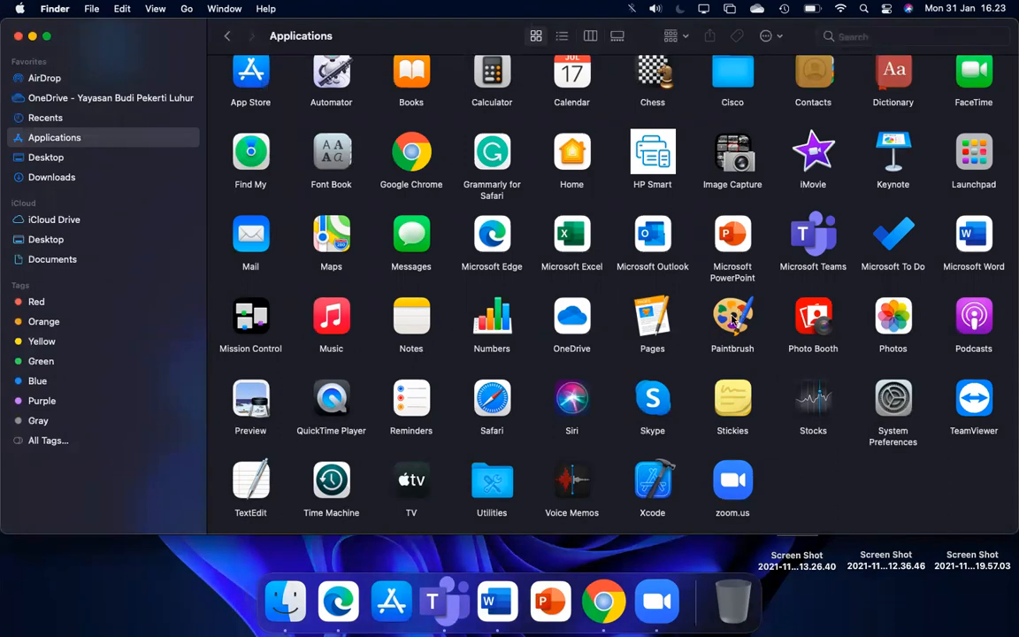
{"action": "double_click", "coordinate": [735, 320]}
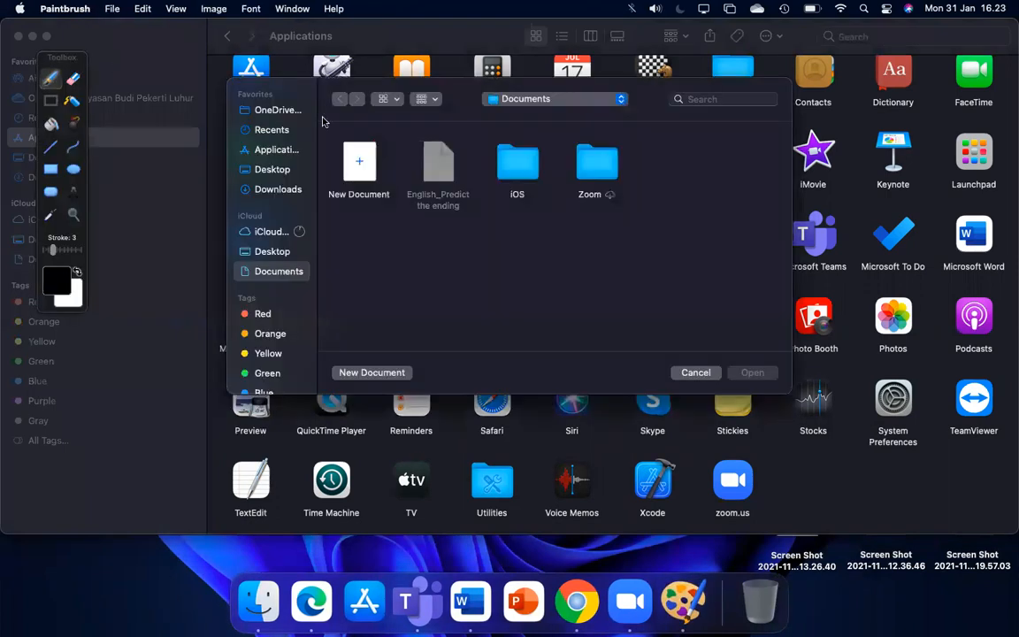
{"action": "double_click", "coordinate": [352, 161]}
{"action": "left_click", "coordinate": [476, 311]}
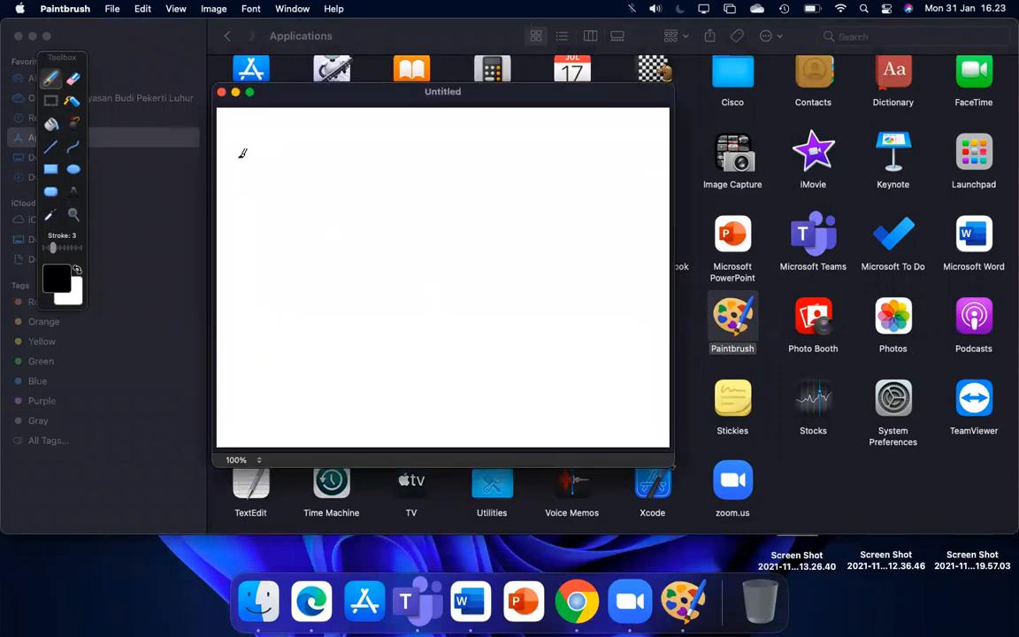
- Handwrite "this is not from microsoft" on the canvas in black with the brush at stroke 3
{"action": "mouse_move", "coordinate": [264, 152]}
{"action": "left_mouse_down"}
{"action": "mouse_move", "coordinate": [286, 183]}
{"action": "mouse_move", "coordinate": [303, 170]}
{"action": "mouse_move", "coordinate": [320, 205]}
{"action": "mouse_move", "coordinate": [342, 193]}
{"action": "mouse_move", "coordinate": [374, 204]}
{"action": "left_mouse_up"}
{"action": "mouse_move", "coordinate": [446, 173]}
{"action": "left_mouse_down"}
{"action": "mouse_move", "coordinate": [484, 191]}
{"action": "mouse_move", "coordinate": [475, 192]}
{"action": "left_mouse_up"}
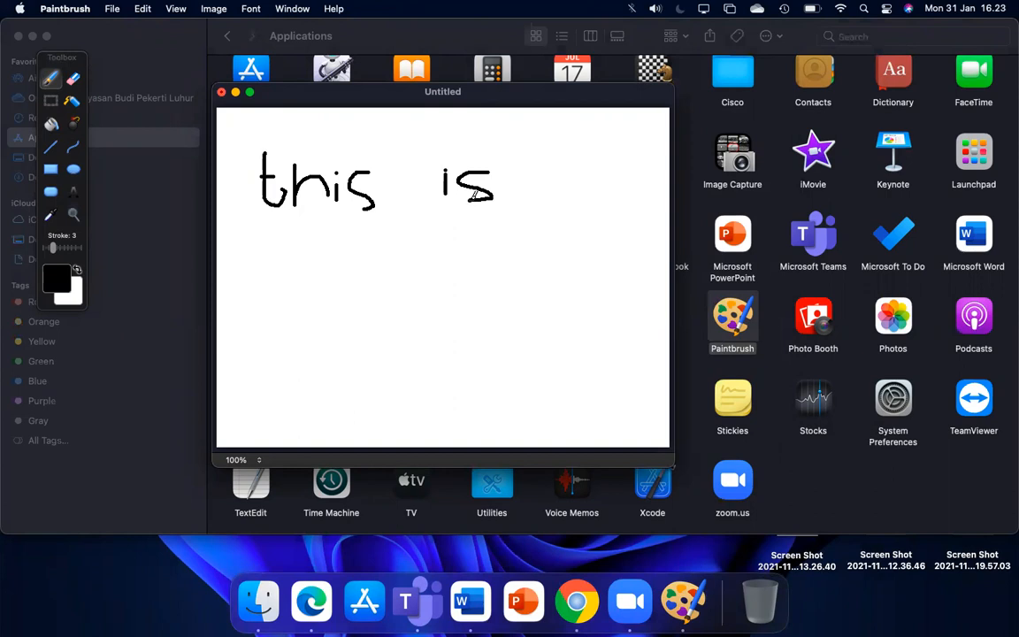
{"action": "mouse_move", "coordinate": [266, 218]}
{"action": "left_mouse_down"}
{"action": "mouse_move", "coordinate": [284, 237]}
{"action": "mouse_move", "coordinate": [352, 221]}
{"action": "left_mouse_up"}
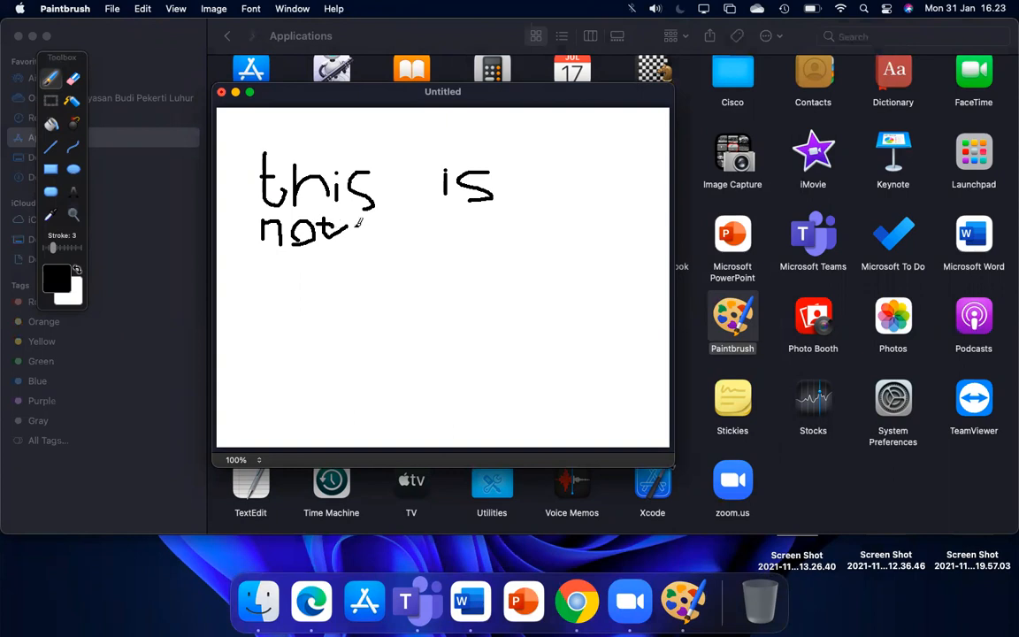
{"action": "mouse_move", "coordinate": [402, 214]}
{"action": "left_mouse_down"}
{"action": "mouse_move", "coordinate": [389, 235]}
{"action": "mouse_move", "coordinate": [411, 226]}
{"action": "mouse_move", "coordinate": [410, 245]}
{"action": "mouse_move", "coordinate": [478, 228]}
{"action": "mouse_move", "coordinate": [510, 240]}
{"action": "left_mouse_up"}
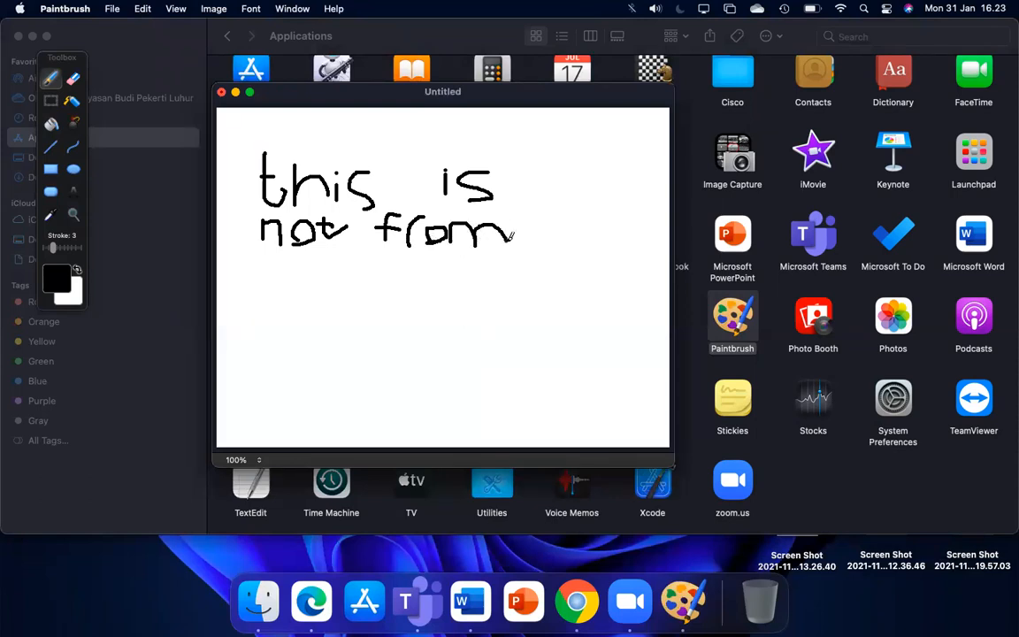
{"action": "mouse_move", "coordinate": [240, 266]}
{"action": "left_mouse_down"}
{"action": "mouse_move", "coordinate": [273, 285]}
{"action": "mouse_move", "coordinate": [316, 290]}
{"action": "left_mouse_up"}
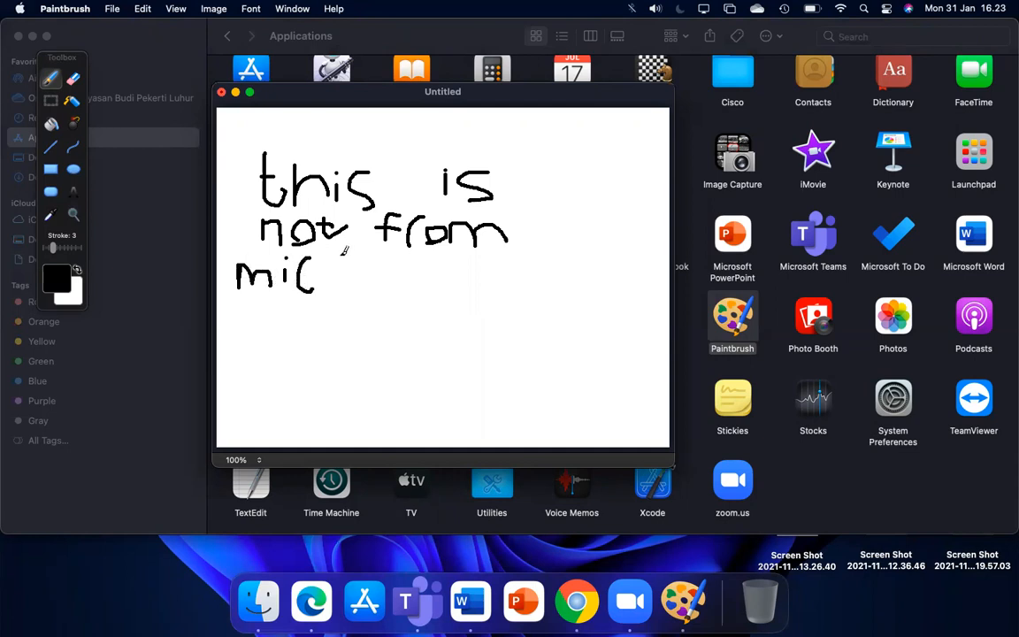
{"action": "mouse_move", "coordinate": [337, 252]}
{"action": "left_mouse_down"}
{"action": "mouse_move", "coordinate": [328, 288]}
{"action": "mouse_move", "coordinate": [347, 276]}
{"action": "mouse_move", "coordinate": [354, 289]}
{"action": "left_mouse_up"}
{"action": "mouse_move", "coordinate": [406, 265]}
{"action": "left_mouse_down"}
{"action": "mouse_move", "coordinate": [378, 281]}
{"action": "mouse_move", "coordinate": [373, 309]}
{"action": "left_mouse_up"}
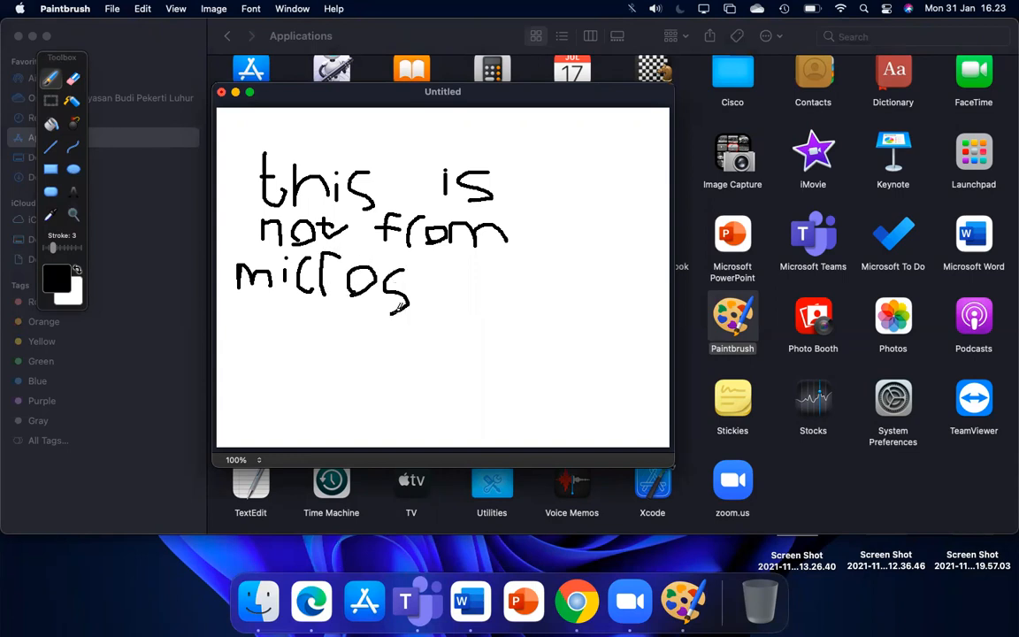
{"action": "mouse_move", "coordinate": [439, 298]}
{"action": "left_mouse_down"}
{"action": "mouse_move", "coordinate": [426, 298]}
{"action": "mouse_move", "coordinate": [458, 282]}
{"action": "mouse_move", "coordinate": [460, 298]}
{"action": "mouse_move", "coordinate": [467, 283]}
{"action": "mouse_move", "coordinate": [498, 304]}
{"action": "mouse_move", "coordinate": [504, 281]}
{"action": "left_mouse_up"}
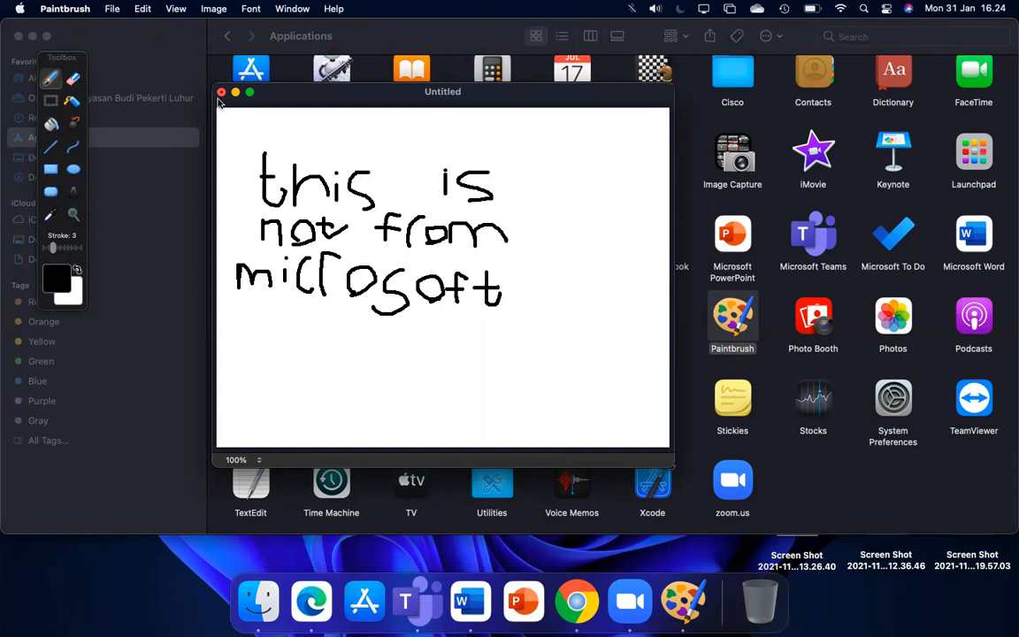
- Close the Paintbrush drawing without saving it, quit Paintbrush and clear the selection in Applications
{"action": "left_click", "coordinate": [222, 93]}
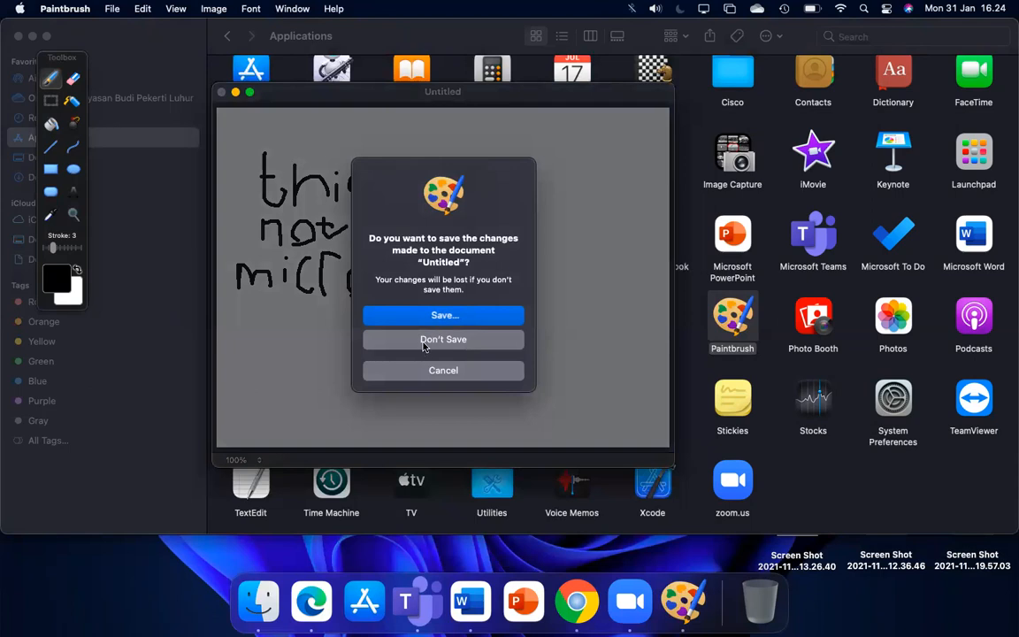
{"action": "left_click", "coordinate": [425, 344]}
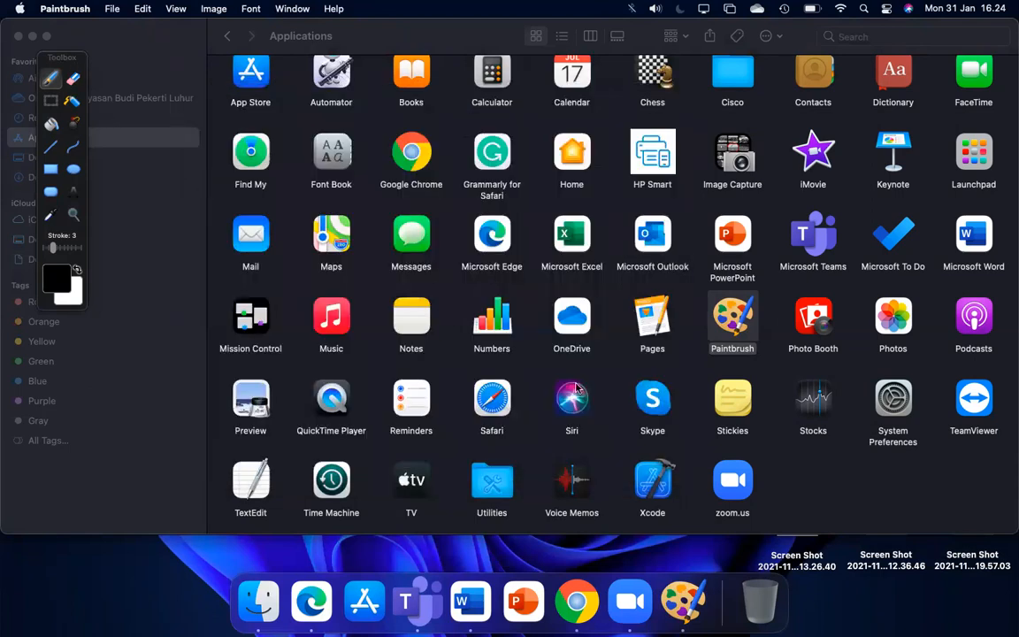
{"action": "right_click", "coordinate": [684, 602]}
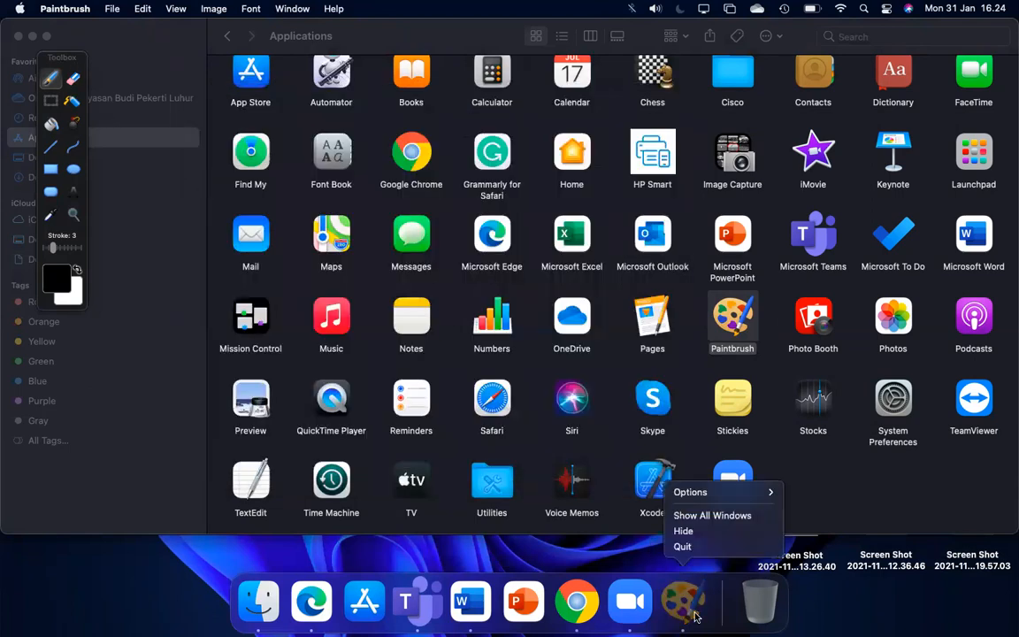
{"action": "left_click", "coordinate": [683, 545]}
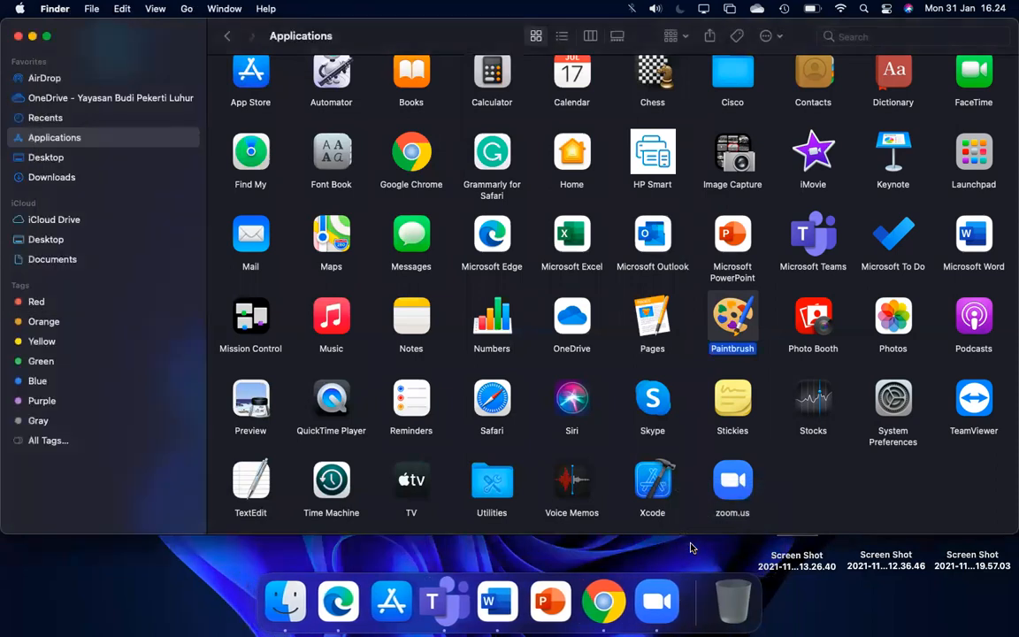
{"action": "left_click", "coordinate": [797, 515]}
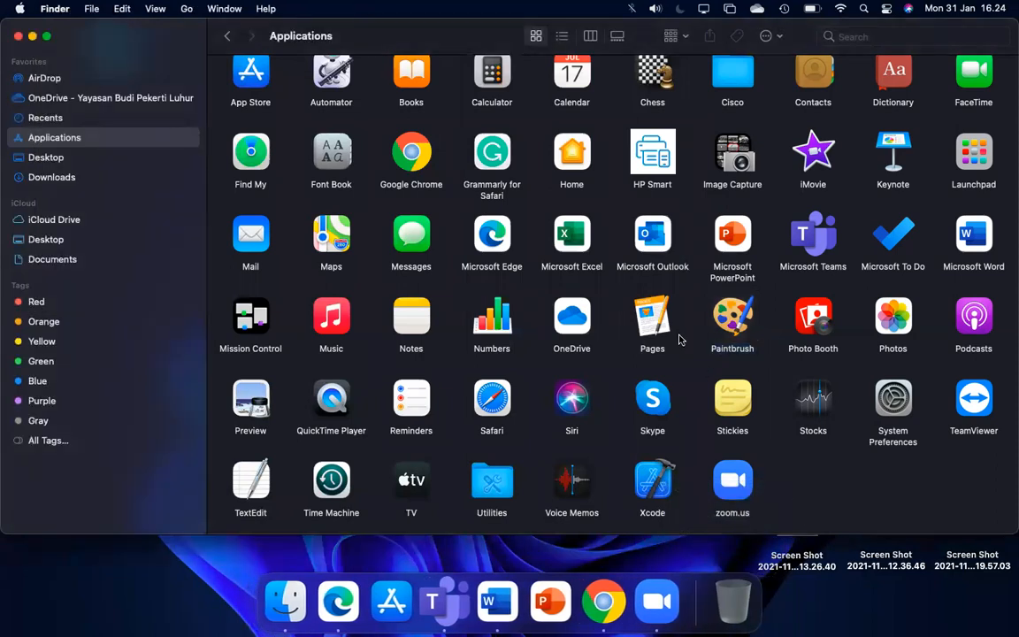
{"action": "left_click", "coordinate": [865, 9]}
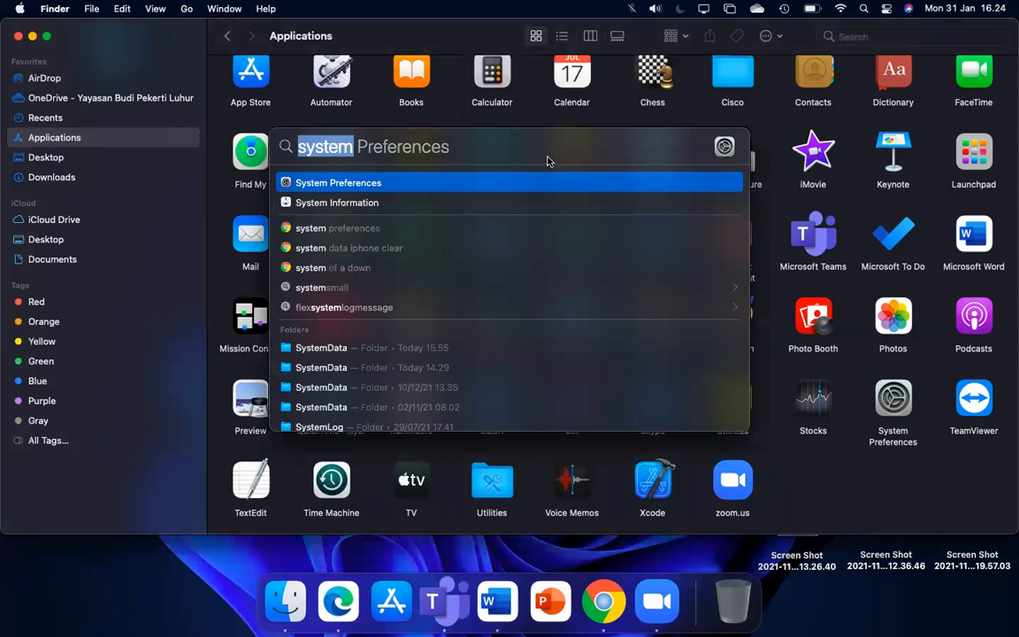
{"action": "type", "text": "launchpad"}
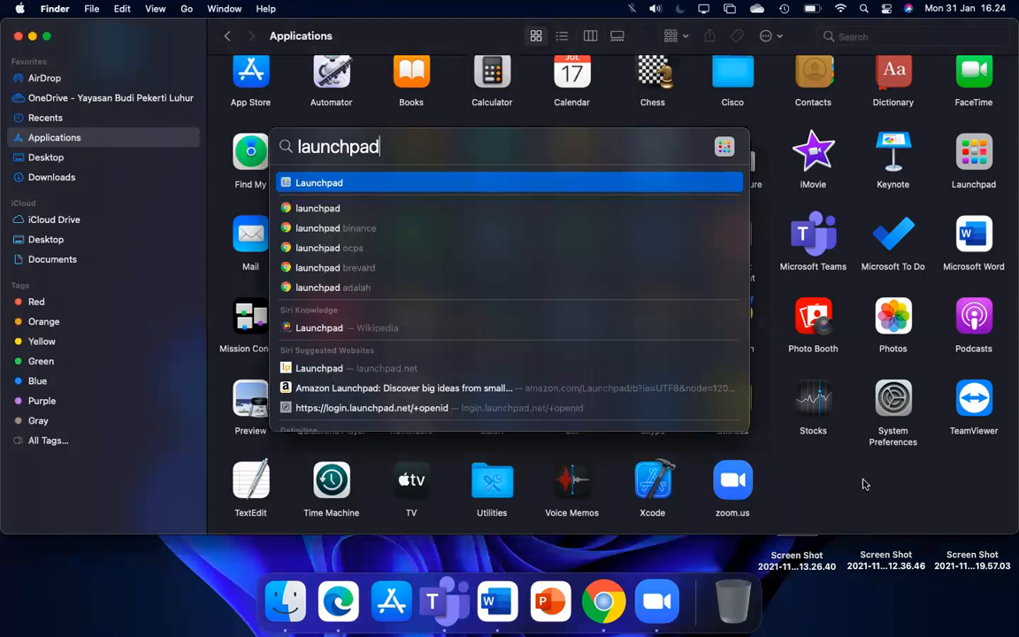
{"action": "key", "text": "Escape"}
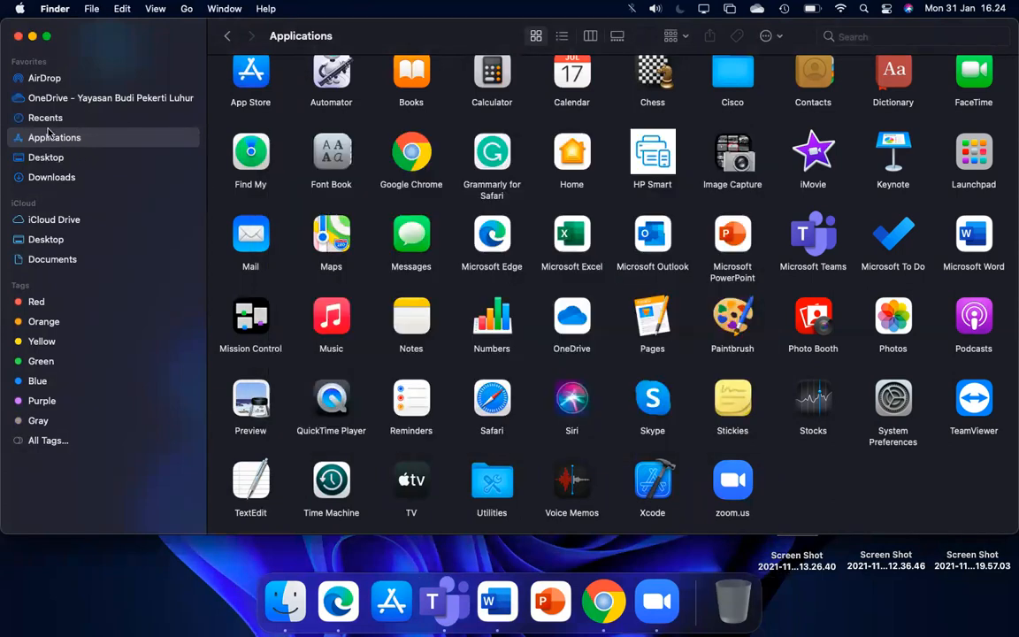
- Open the info window for the Launchpad app in the Applications folder
{"action": "left_click", "coordinate": [976, 160]}
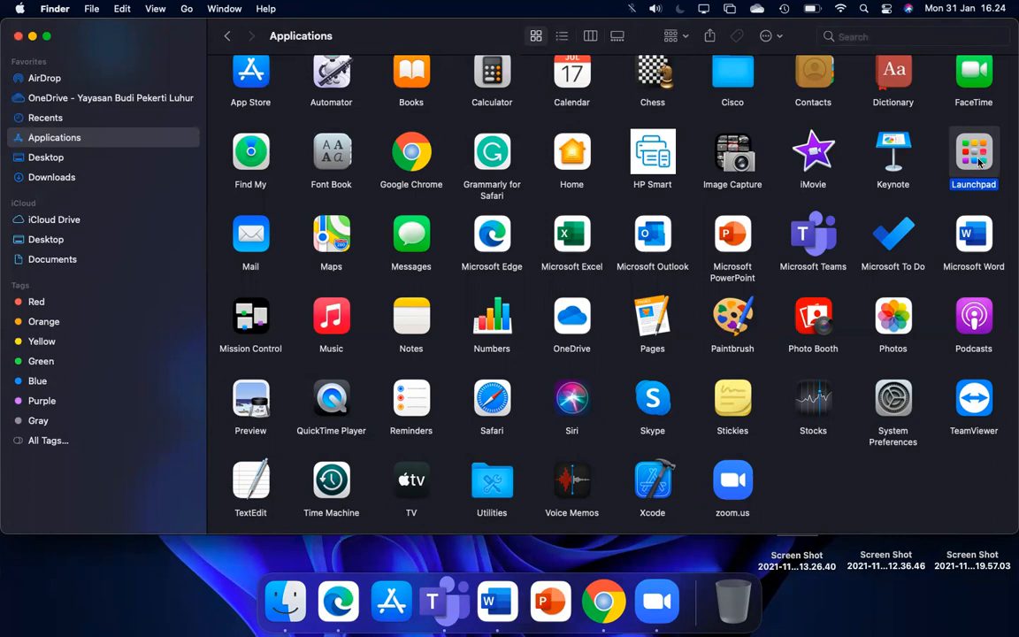
{"action": "right_click", "coordinate": [979, 161]}
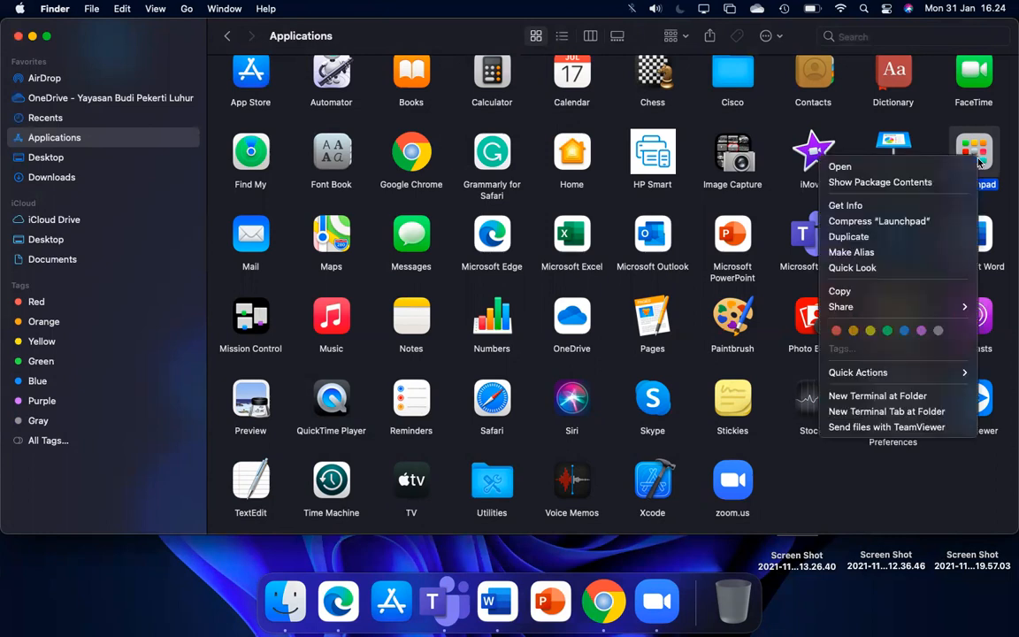
{"action": "left_click", "coordinate": [920, 211]}
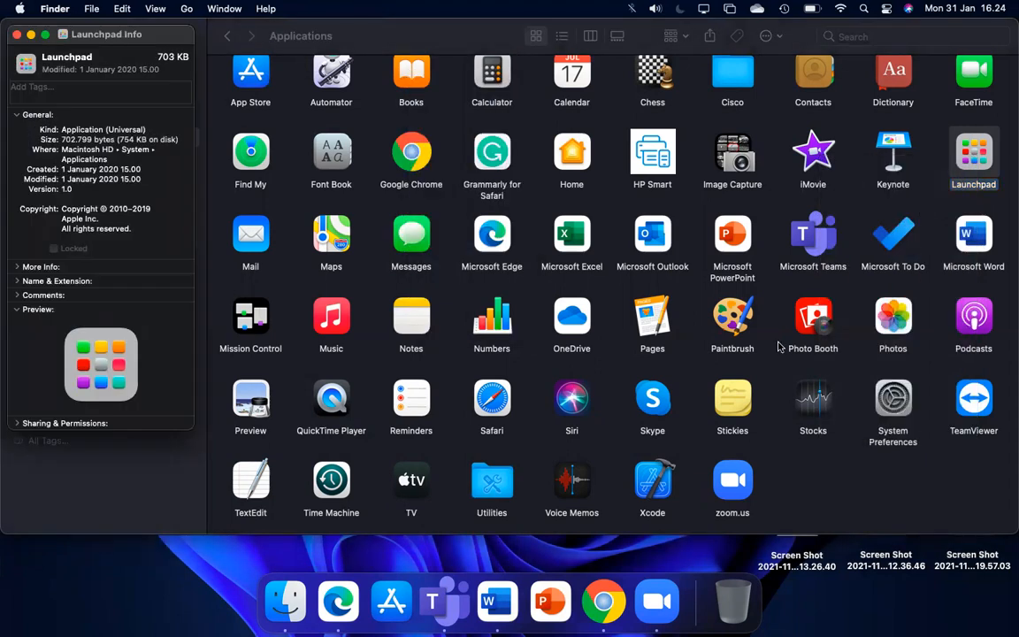
- Reveal the Dock's Microsoft Edge app in its Finder location
{"action": "right_click", "coordinate": [338, 602]}
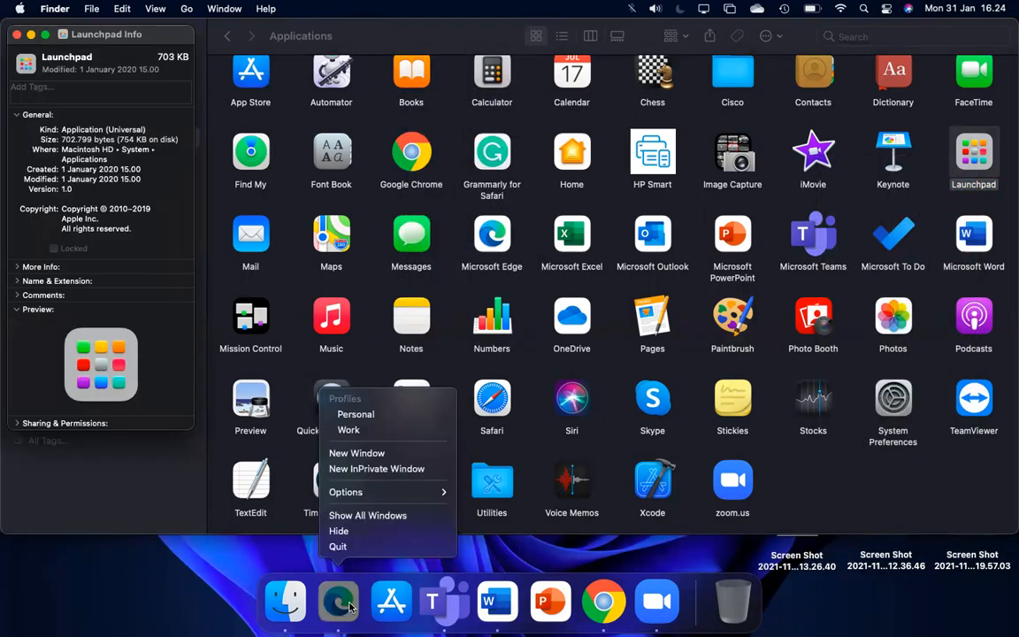
{"action": "mouse_move", "coordinate": [380, 493]}
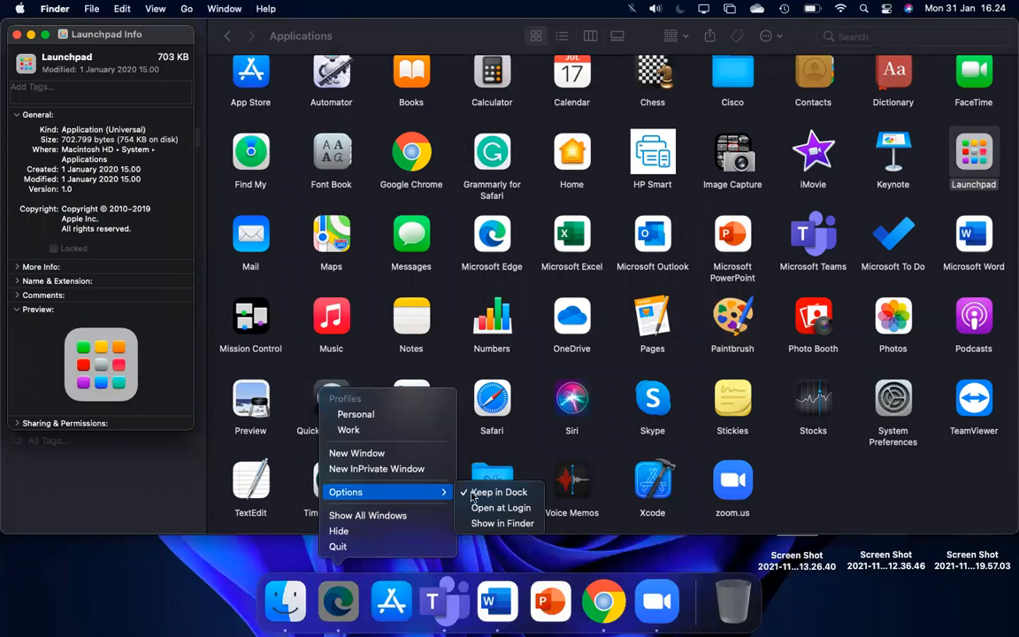
{"action": "left_click", "coordinate": [501, 524]}
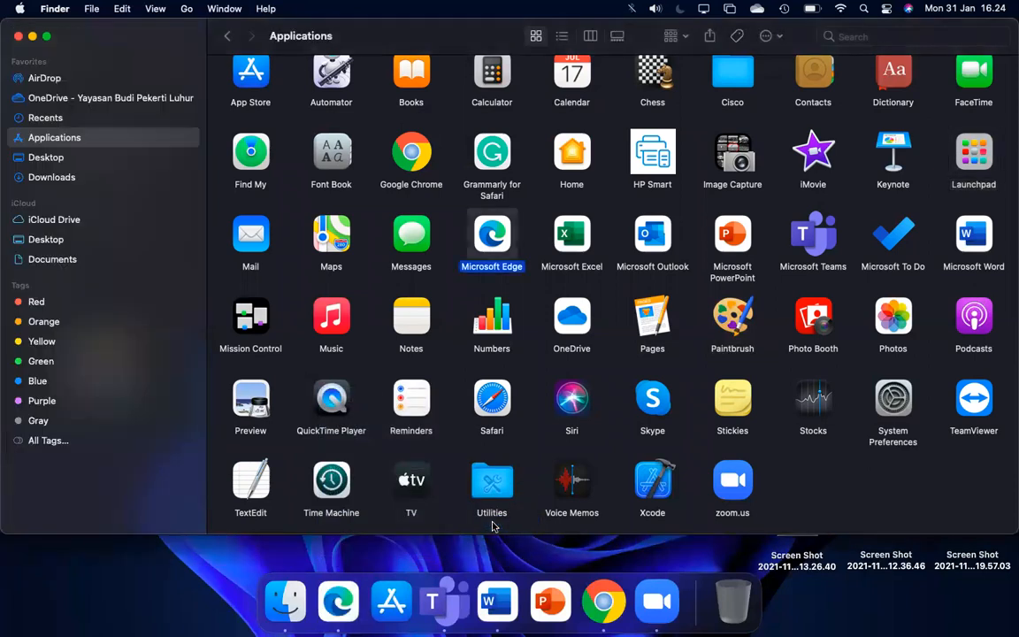
- Open the Start menu folder inside the macOS to Windows 11 packs folder in Downloads and shrink its window to uncover the Launchpad info
{"action": "left_click", "coordinate": [68, 178]}
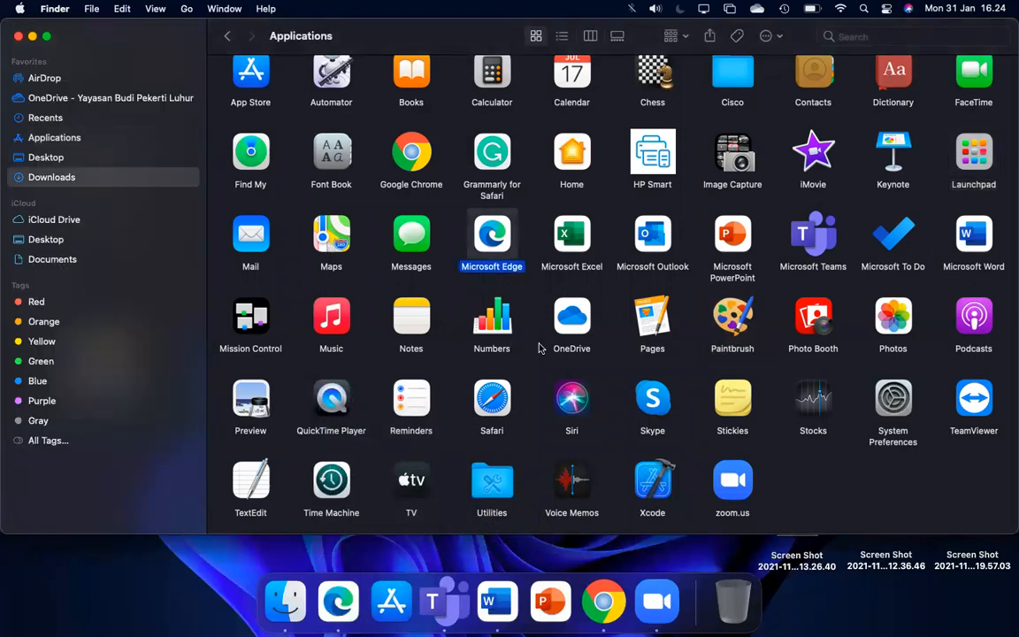
{"action": "left_click", "coordinate": [571, 460]}
{"action": "double_click", "coordinate": [571, 460]}
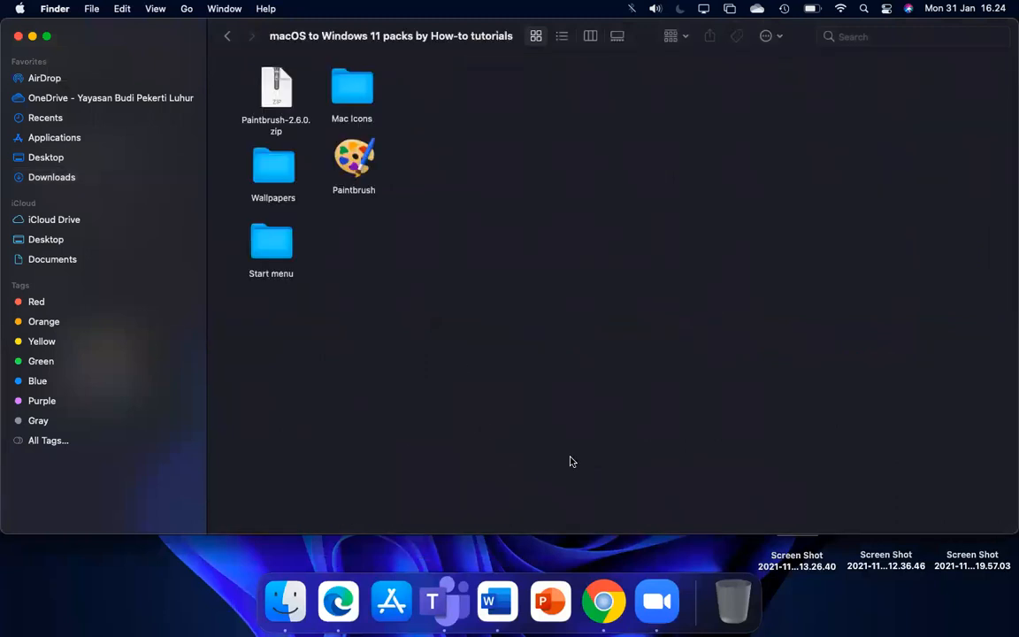
{"action": "double_click", "coordinate": [266, 240]}
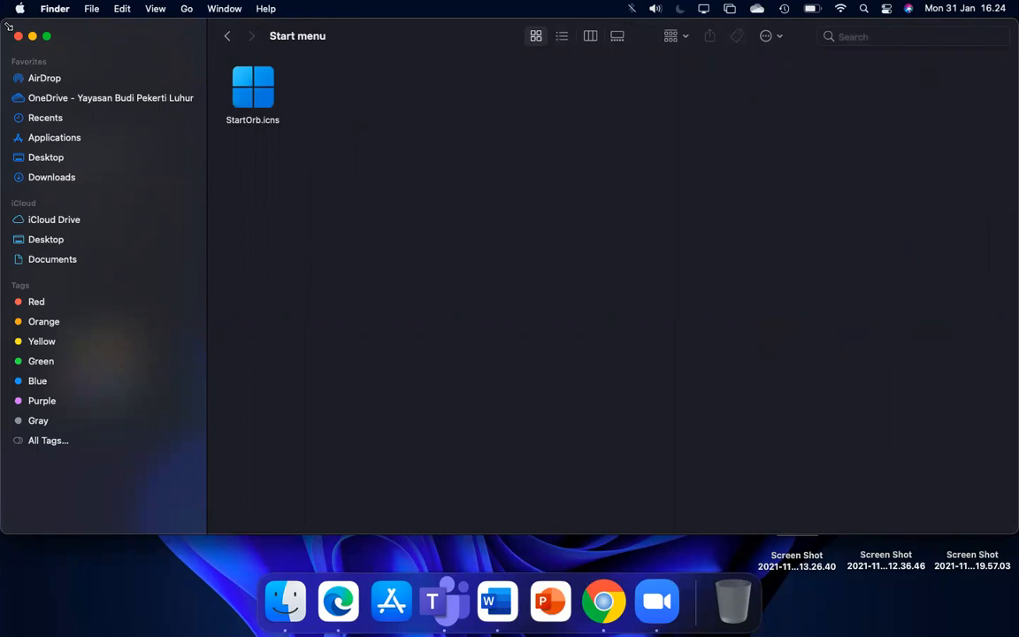
{"action": "double_click", "coordinate": [7, 24]}
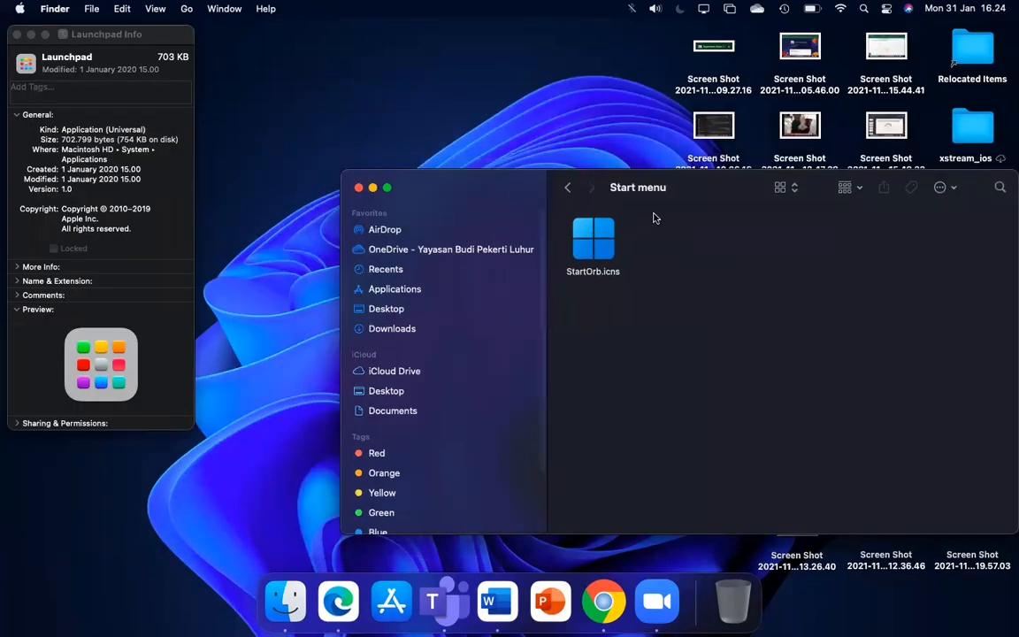
- Try to replace the Launchpad app's icon with StartOrb.icns in its info window, and close that window
{"action": "left_click_drag", "start_coordinate": [683, 194], "coordinate": [607, 168]}
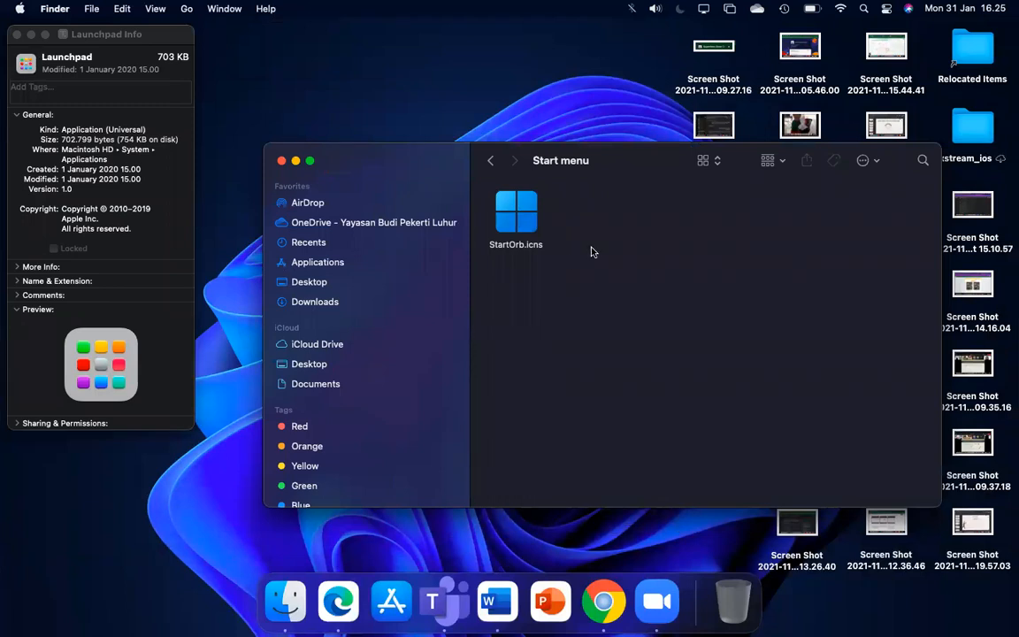
{"action": "left_click_drag", "start_coordinate": [517, 218], "coordinate": [24, 57]}
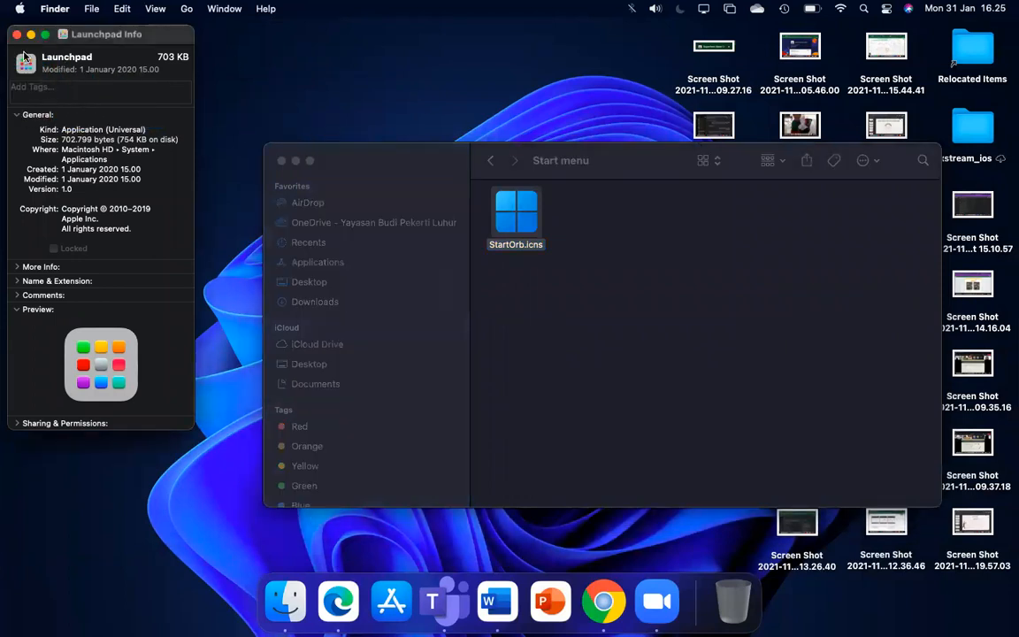
{"action": "left_click", "coordinate": [531, 214]}
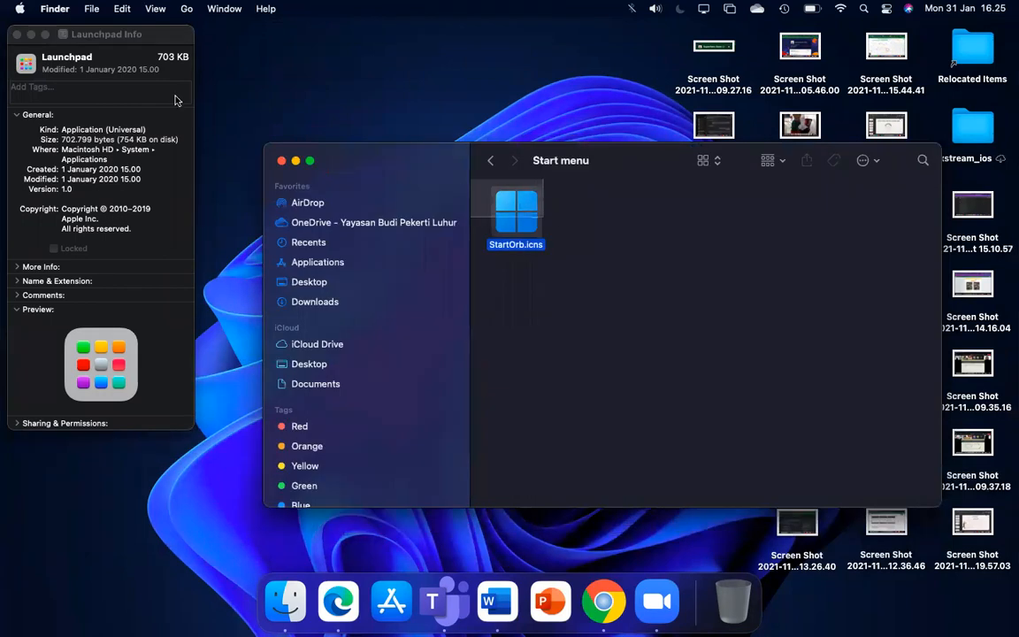
{"action": "left_click_drag", "start_coordinate": [521, 217], "coordinate": [25, 51]}
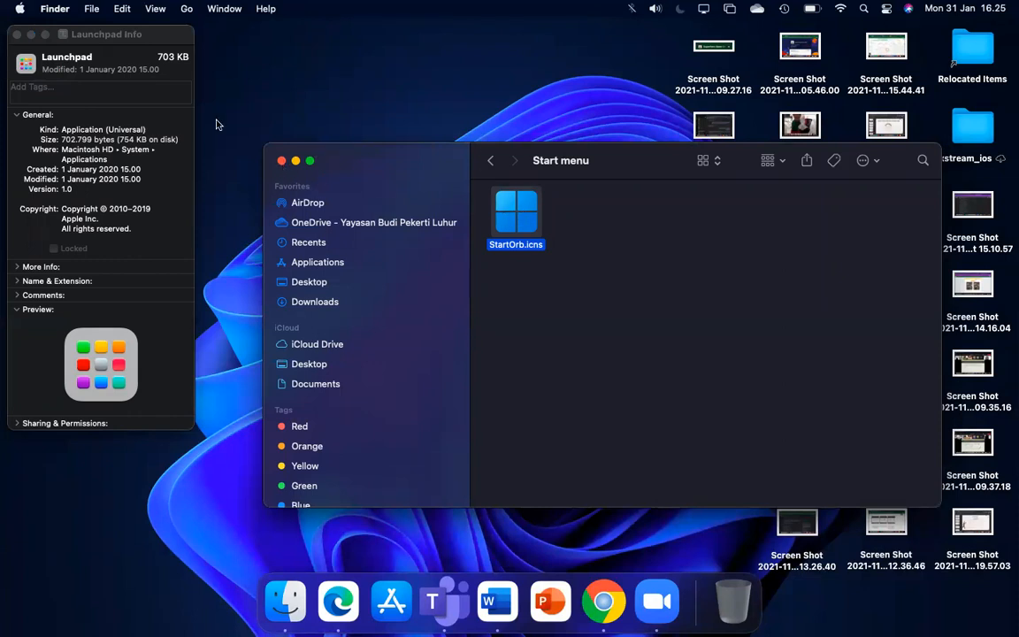
{"action": "left_click", "coordinate": [16, 36]}
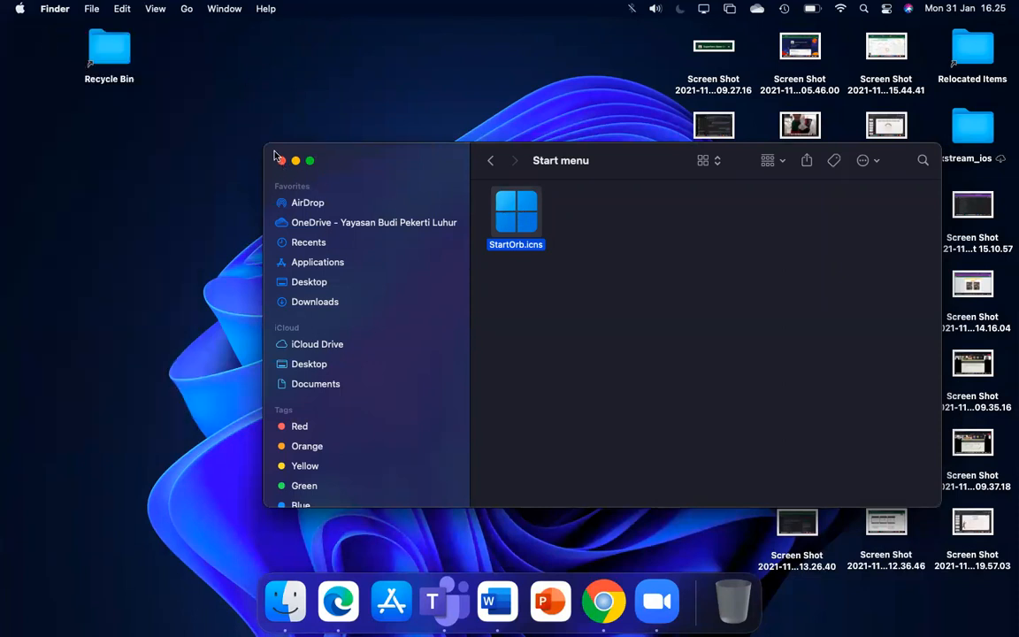
- Enlarge the Start menu folder window to fill the desktop area above the Dock
{"action": "double_click", "coordinate": [265, 146]}
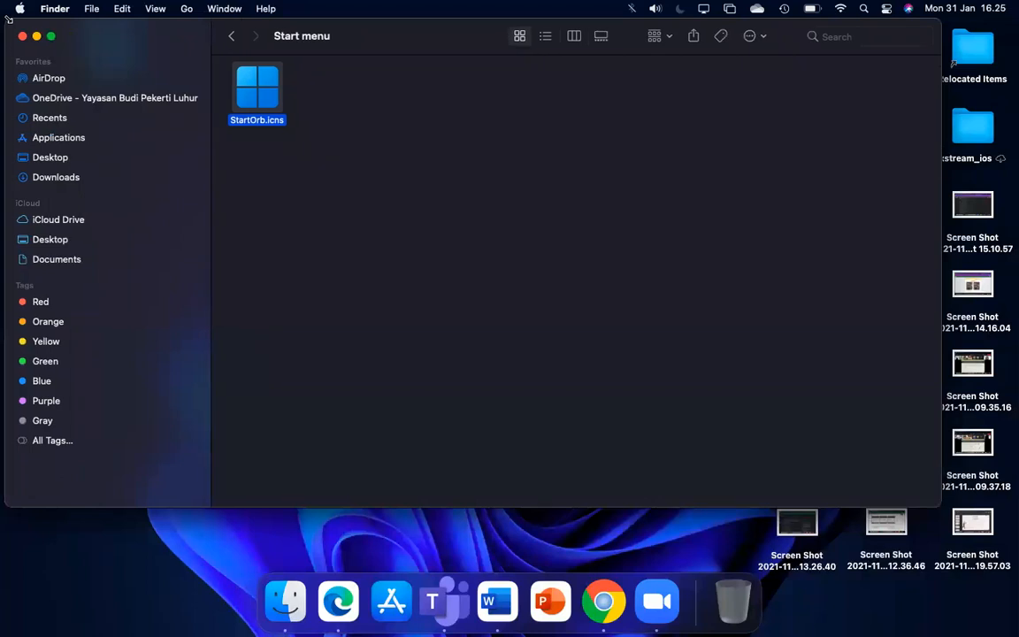
{"action": "left_click_drag", "start_coordinate": [939, 505], "coordinate": [1009, 616]}
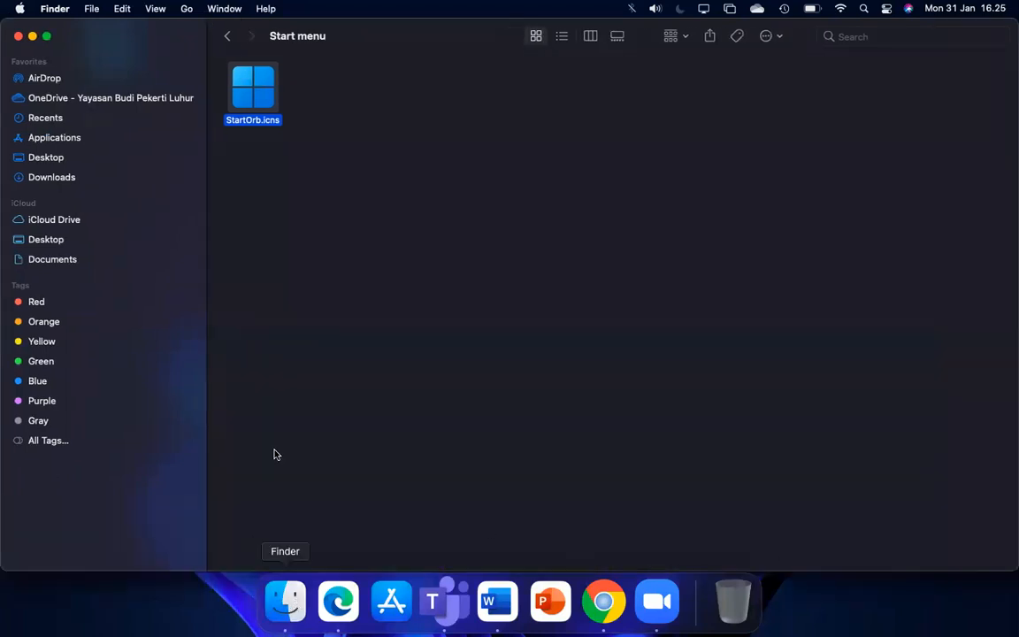
{"action": "left_click", "coordinate": [200, 9]}
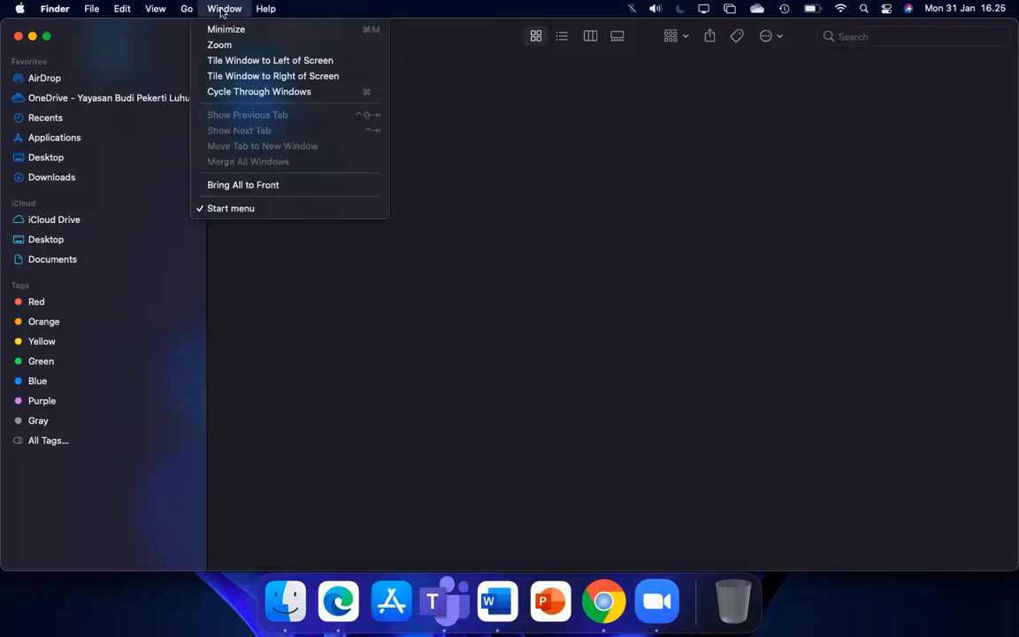
{"action": "left_click", "coordinate": [262, 286]}
- Add Launchpad from the Applications folder to the Dock and place it between Finder and Microsoft Edge
{"action": "left_click", "coordinate": [120, 141]}
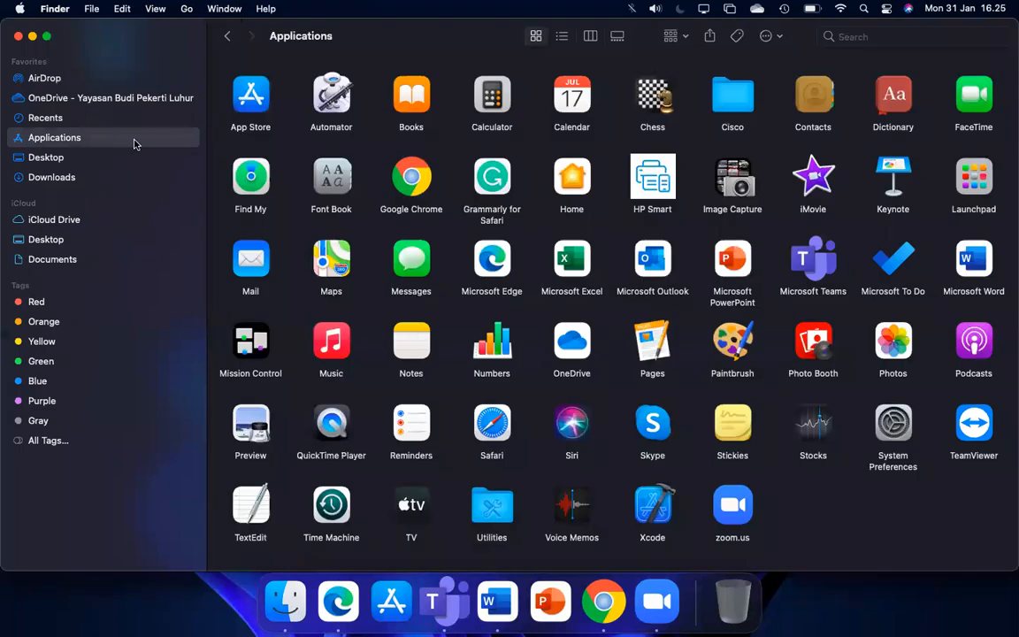
{"action": "left_click_drag", "start_coordinate": [984, 184], "coordinate": [691, 604]}
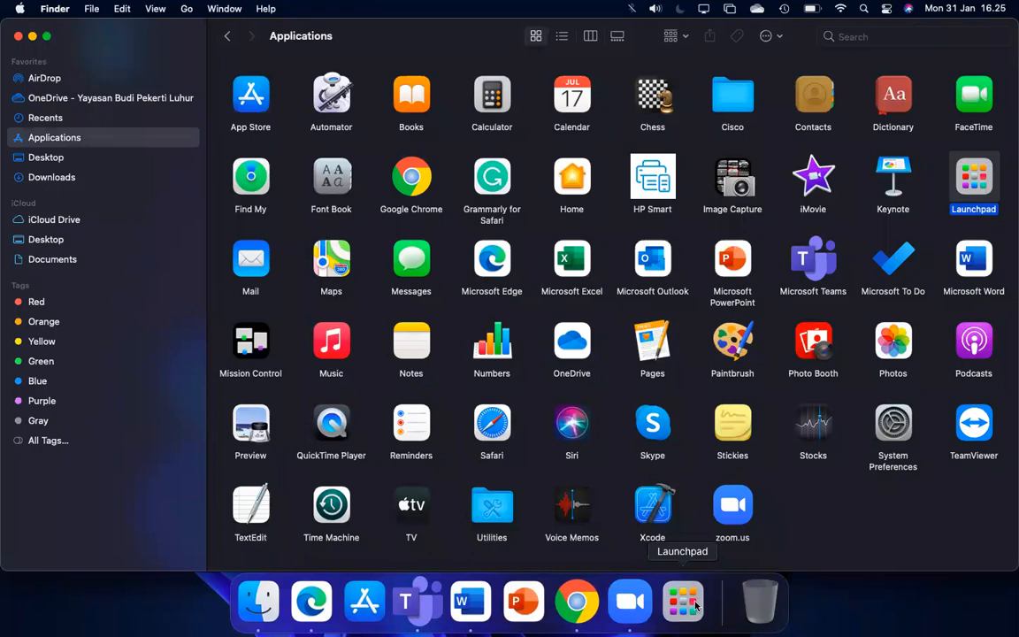
{"action": "left_click_drag", "start_coordinate": [695, 604], "coordinate": [315, 607]}
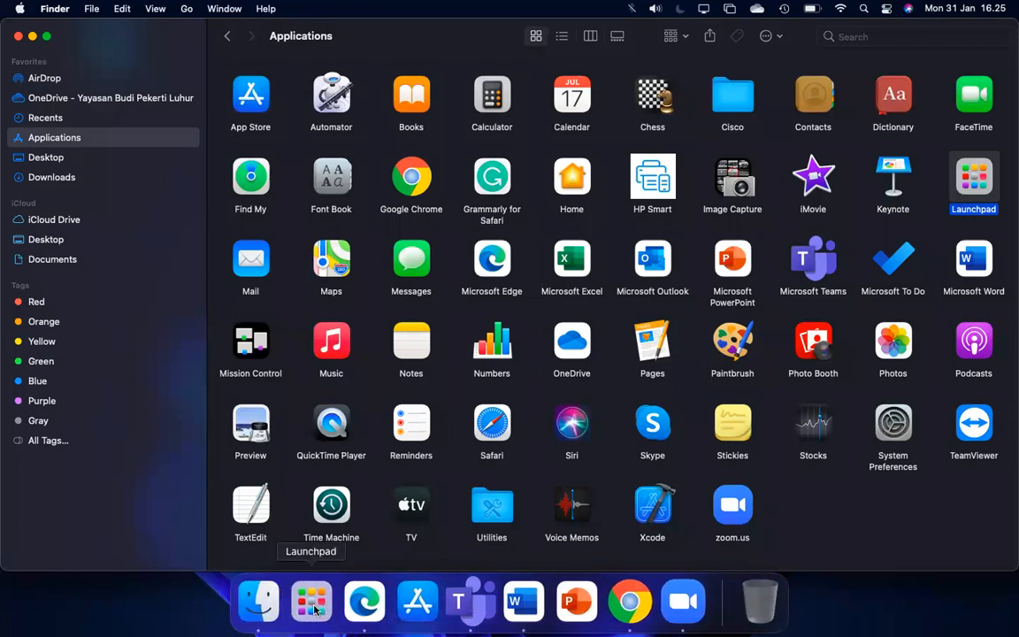
- Look through both pages of apps in Launchpad, and briefly open and close a Google Chrome window
{"action": "left_click", "coordinate": [320, 587]}
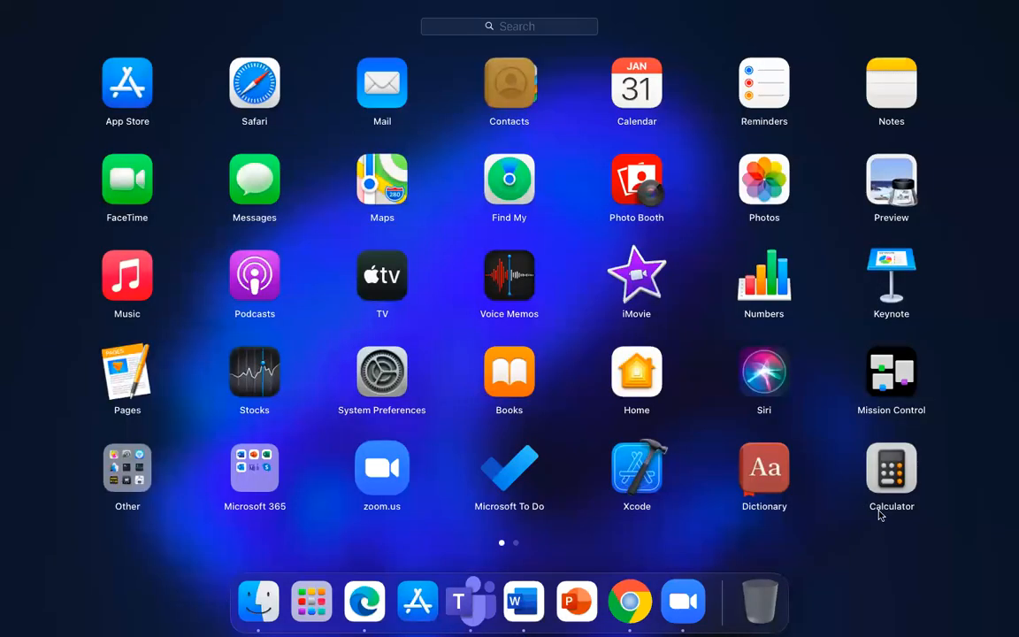
{"action": "left_click_drag", "start_coordinate": [880, 514], "coordinate": [899, 449]}
{"action": "left_click_drag", "start_coordinate": [743, 422], "coordinate": [573, 444]}
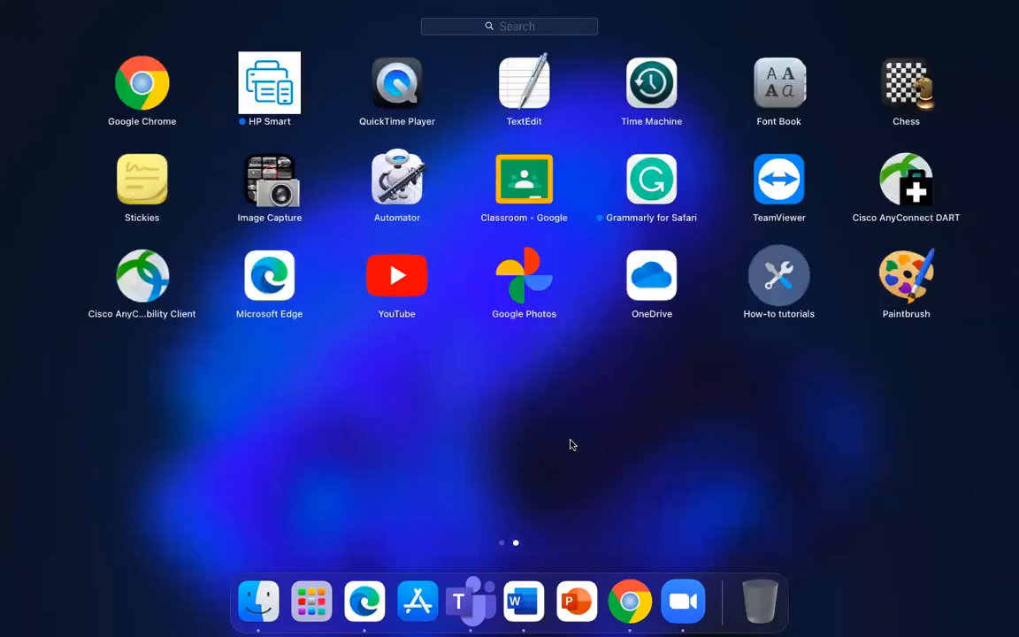
{"action": "left_click_drag", "start_coordinate": [336, 469], "coordinate": [852, 443]}
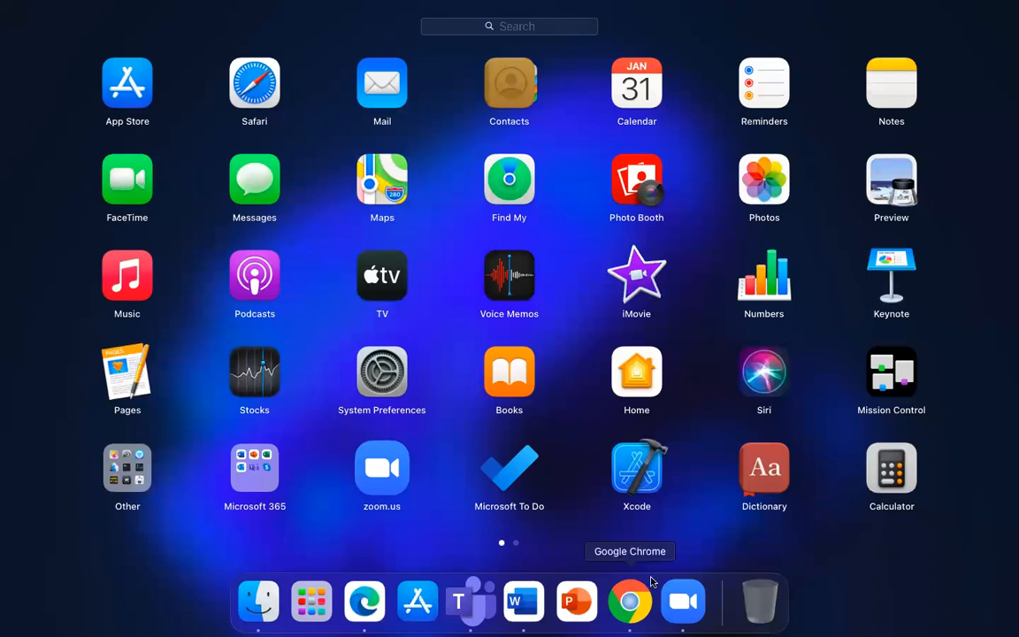
{"action": "left_click", "coordinate": [651, 581]}
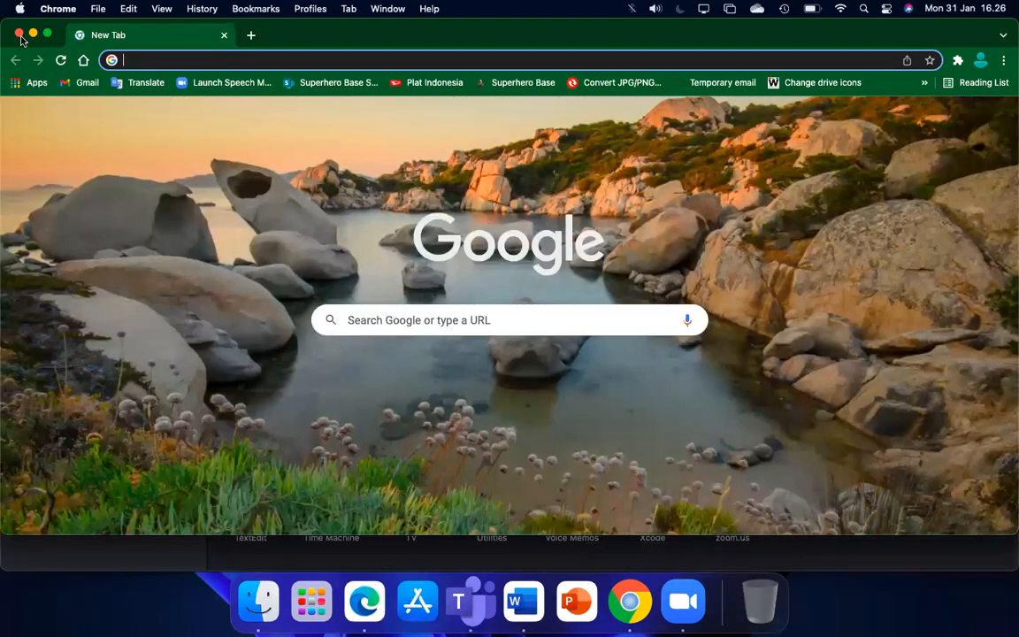
{"action": "left_click", "coordinate": [19, 35]}
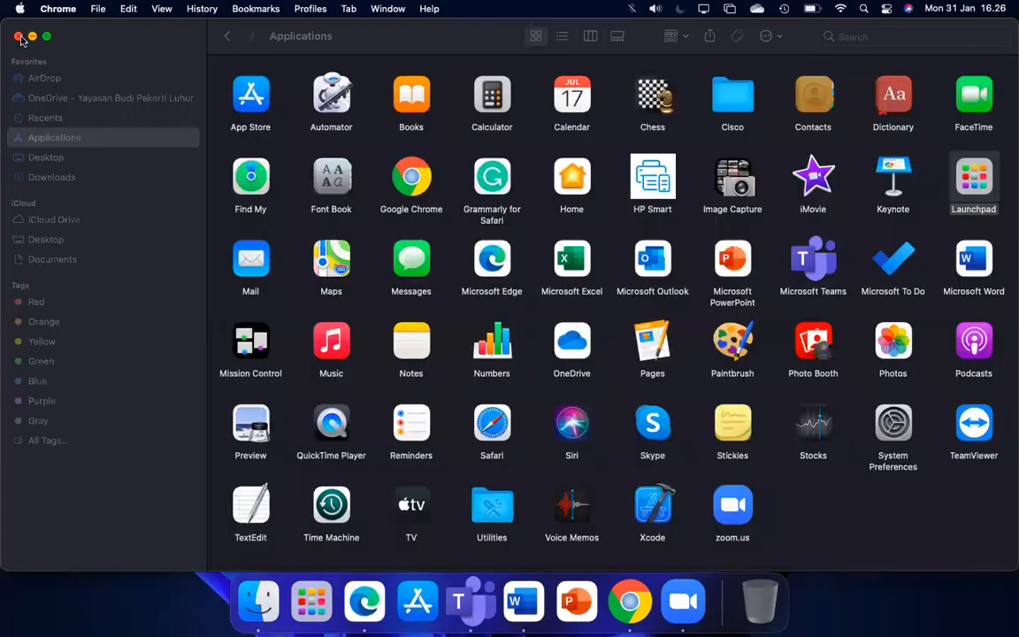
{"action": "left_click", "coordinate": [889, 491]}
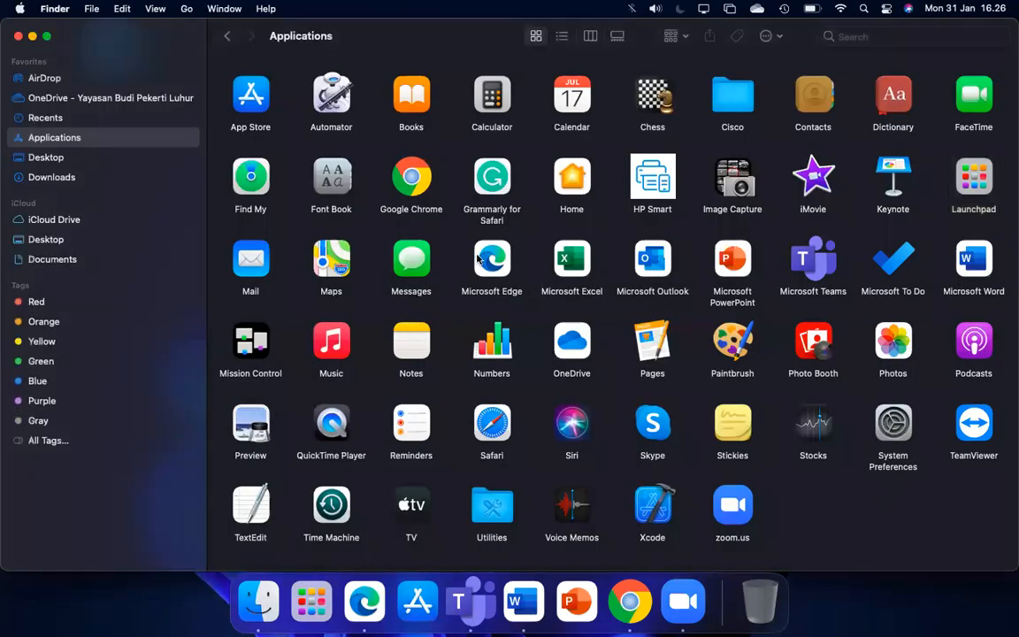
- Open the Mac Icons folder inside the macOS to Windows 11 packs folder in Downloads
{"action": "left_click", "coordinate": [82, 178]}
{"action": "left_click", "coordinate": [567, 504]}
{"action": "double_click", "coordinate": [568, 506]}
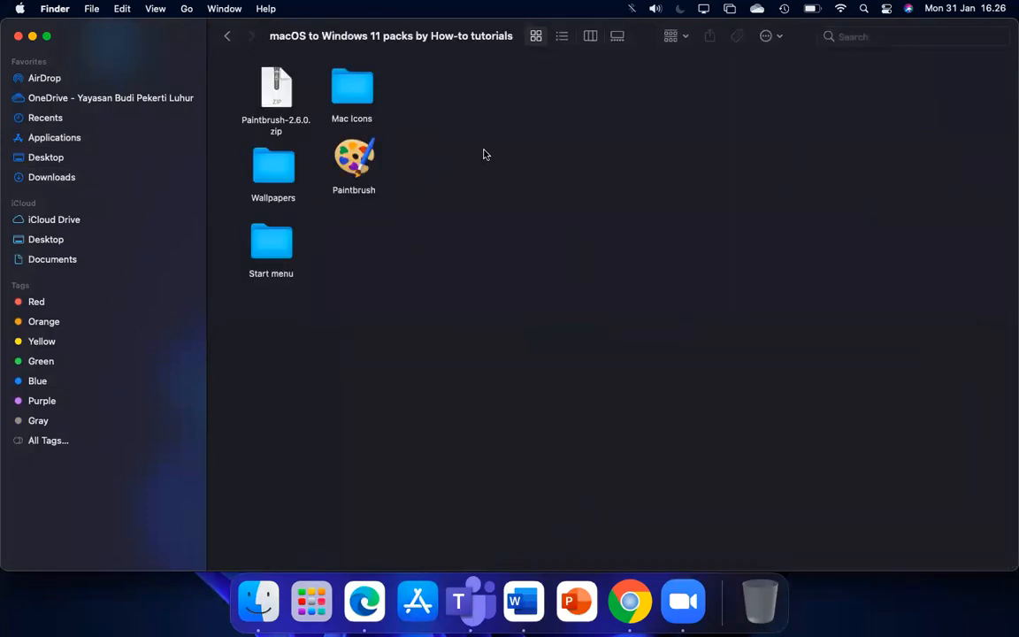
{"action": "left_click", "coordinate": [351, 100]}
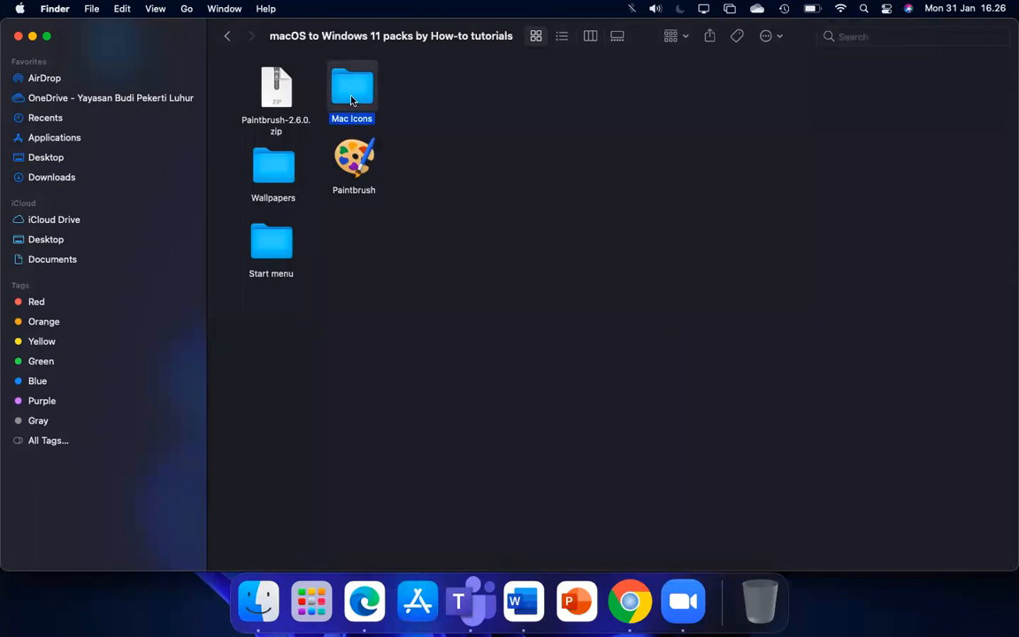
{"action": "double_click", "coordinate": [352, 100]}
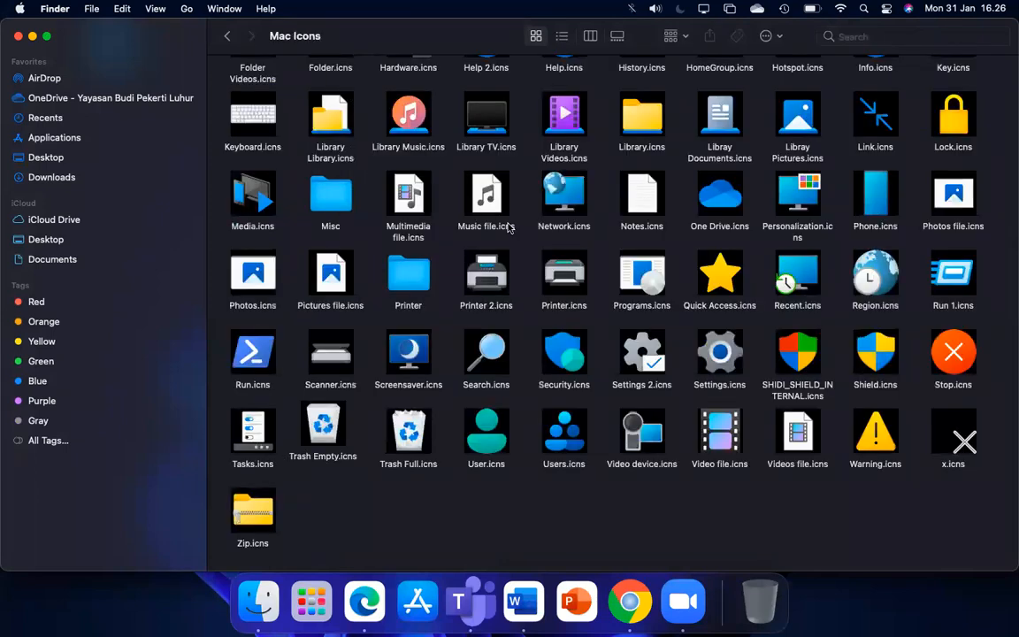
- Examine the Windows-style icon files available in the Mac Icons folder
{"action": "scroll", "coordinate": [507, 228], "scroll_direction": "up", "scroll_amount": 3}
{"action": "scroll", "coordinate": [507, 228], "scroll_direction": "up", "scroll_amount": 5}
{"action": "scroll", "coordinate": [506, 229], "scroll_direction": "down", "scroll_amount": 5}
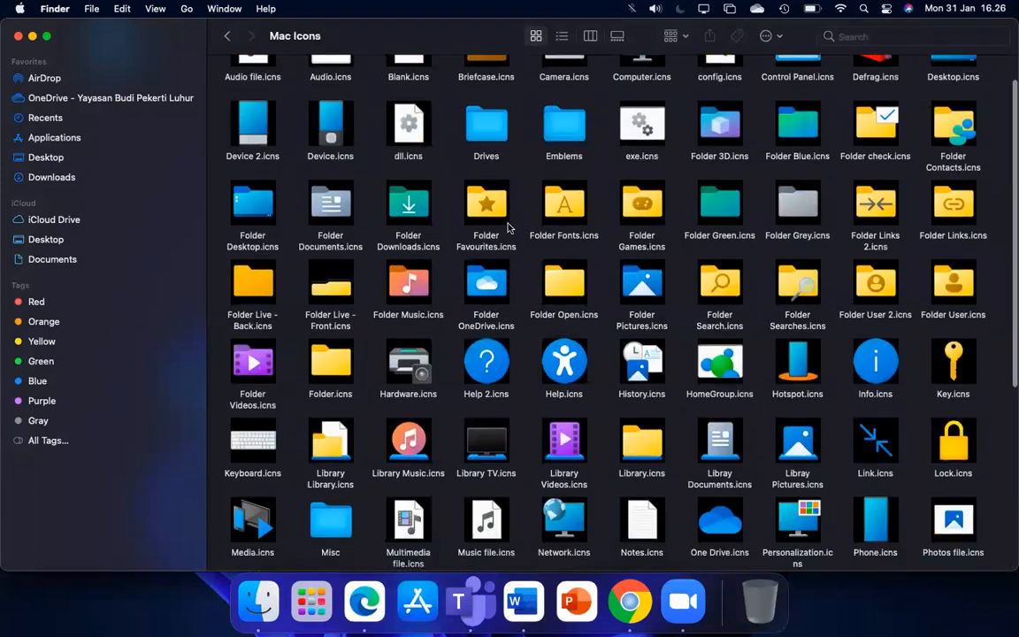
{"action": "scroll", "coordinate": [507, 229], "scroll_direction": "down", "scroll_amount": 2}
{"action": "scroll", "coordinate": [571, 203], "scroll_direction": "up", "scroll_amount": 6}
{"action": "scroll", "coordinate": [775, 219], "scroll_direction": "down", "scroll_amount": 4}
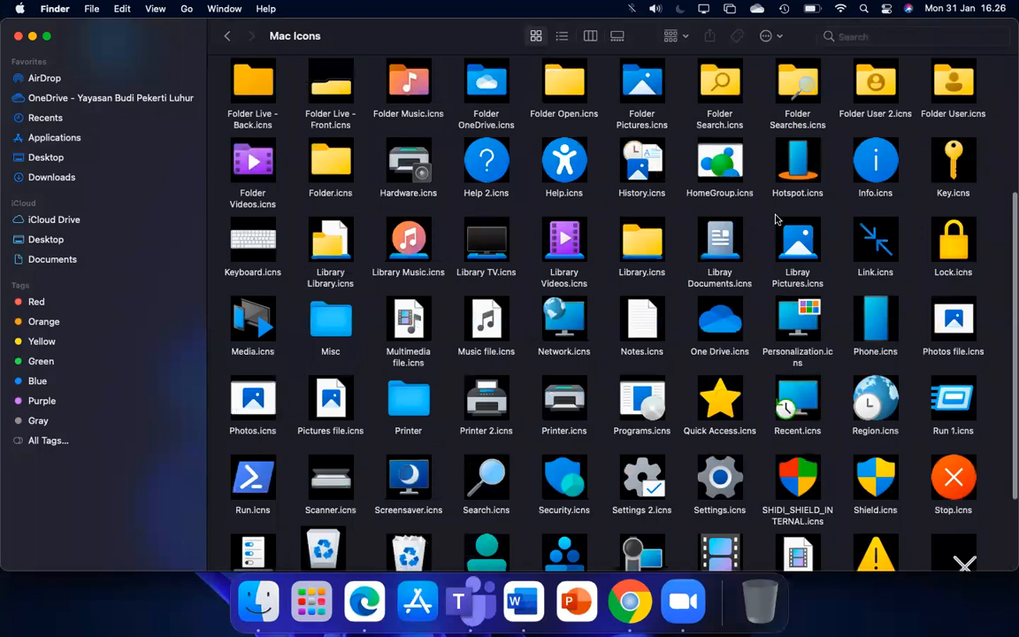
{"action": "scroll", "coordinate": [904, 301], "scroll_direction": "down", "scroll_amount": 3}
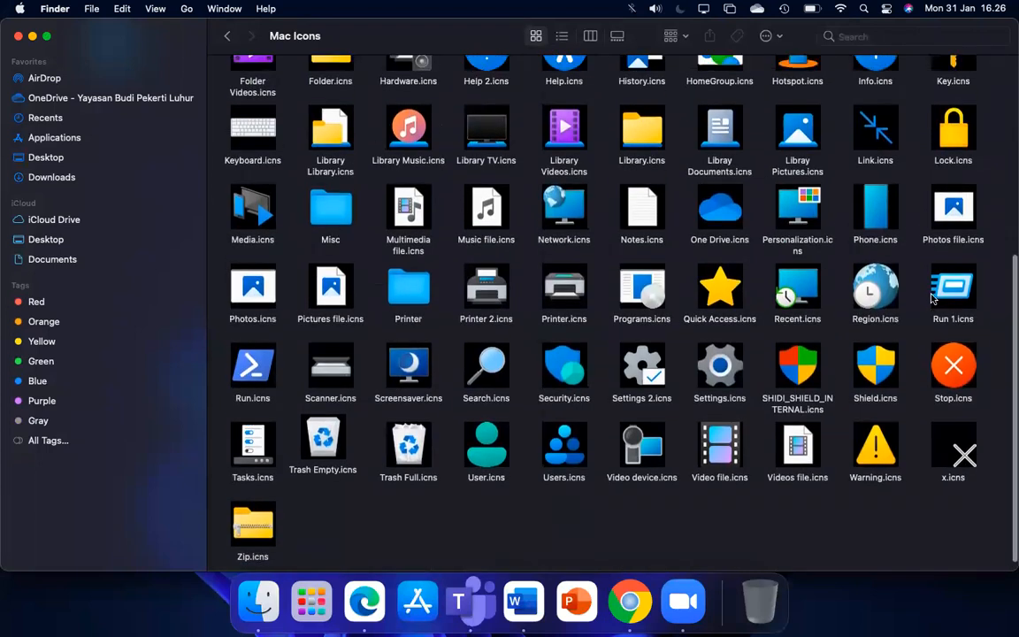
{"action": "scroll", "coordinate": [911, 301], "scroll_direction": "up", "scroll_amount": 5}
{"action": "scroll", "coordinate": [930, 297], "scroll_direction": "up", "scroll_amount": 4}
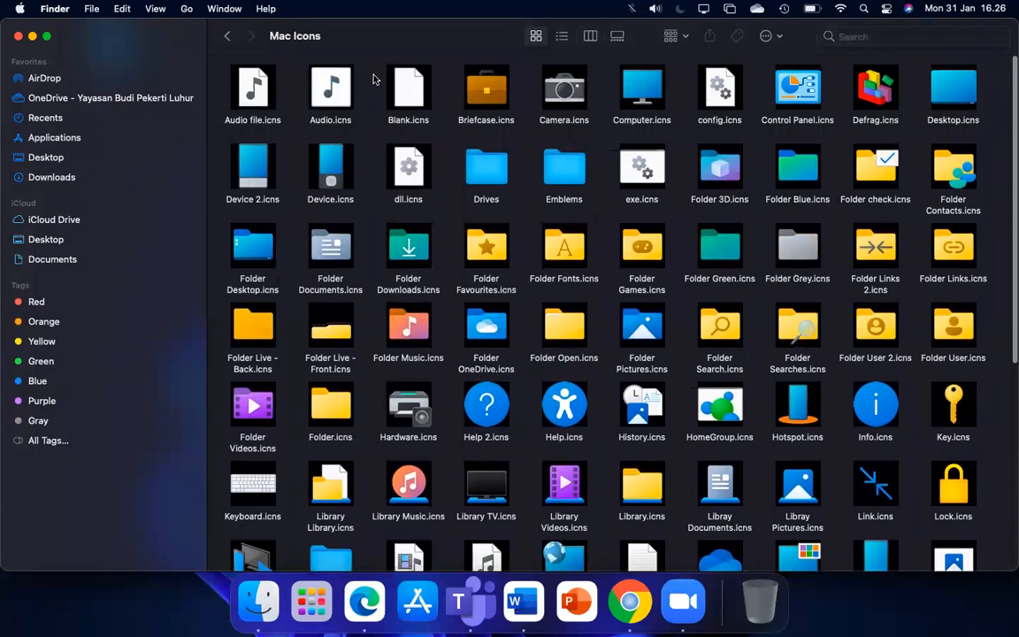
- Look into the Drives subfolder and return to the macOS to Windows 11 packs folder through Downloads
{"action": "double_click", "coordinate": [488, 181]}
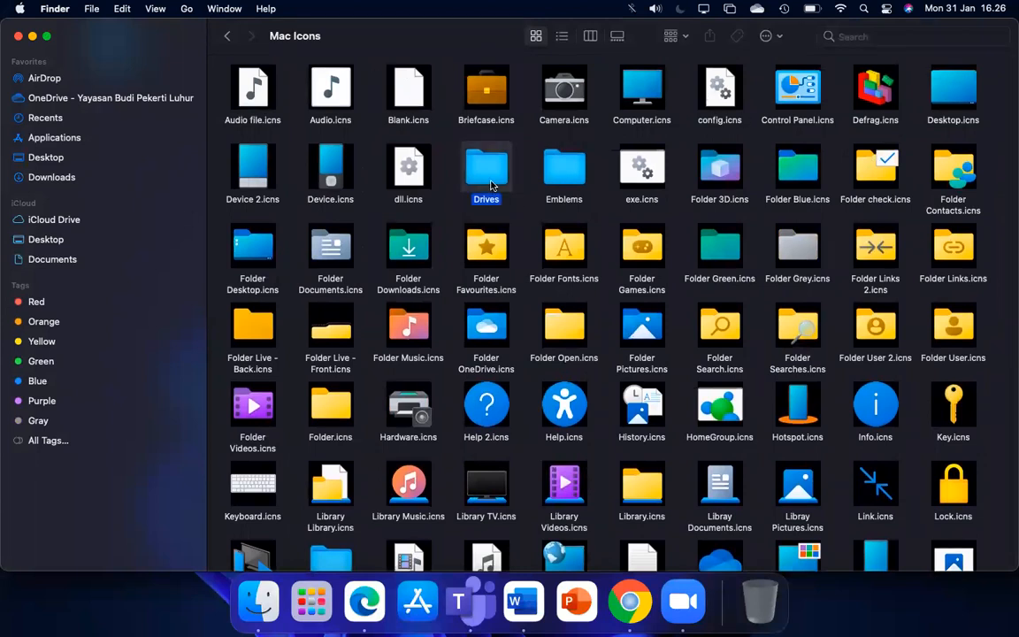
{"action": "left_click", "coordinate": [228, 36]}
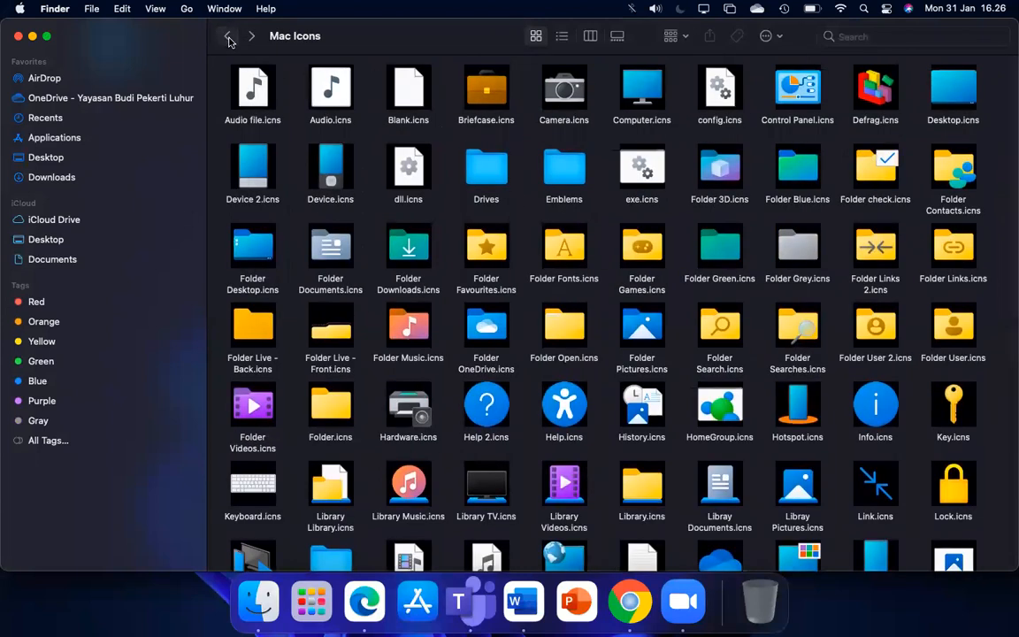
{"action": "left_click", "coordinate": [52, 177]}
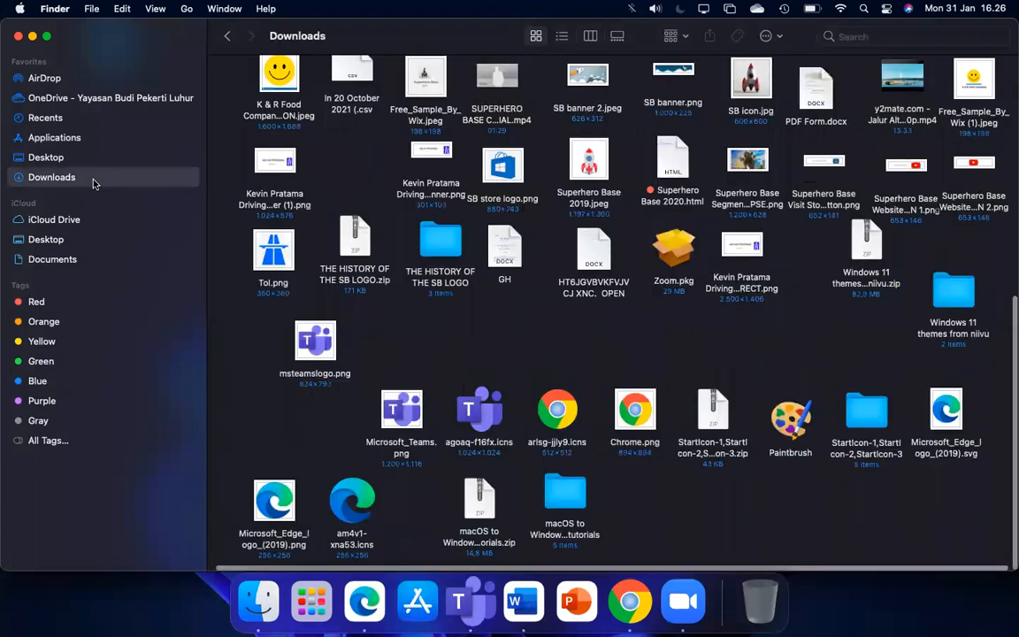
{"action": "double_click", "coordinate": [566, 504]}
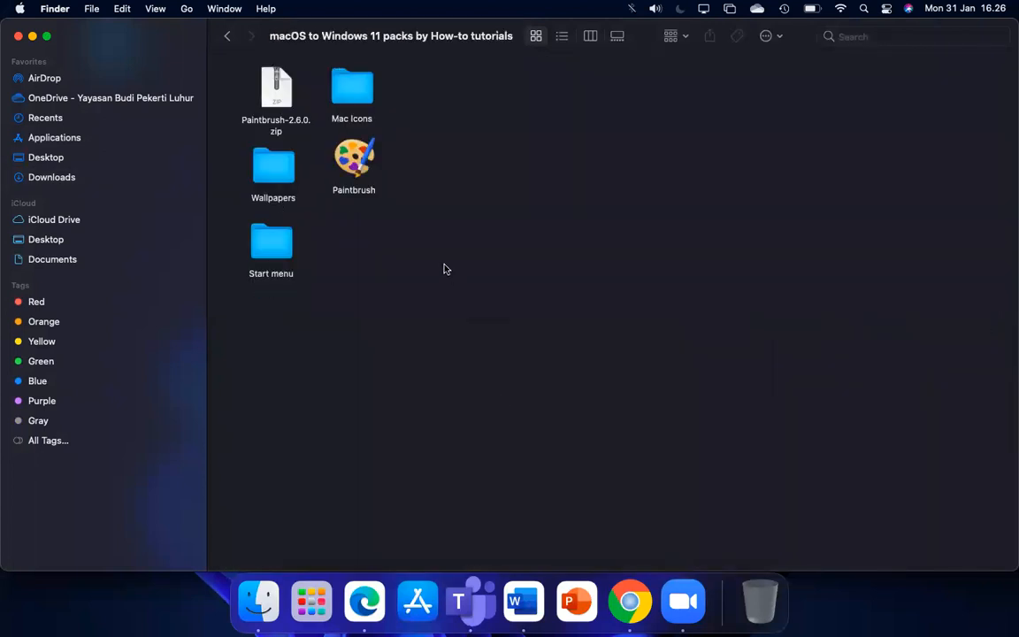
- Search Spotlight for "mission control" and add the Mission Control application to the Dock between Launchpad and Microsoft Edge
{"action": "left_click", "coordinate": [863, 10]}
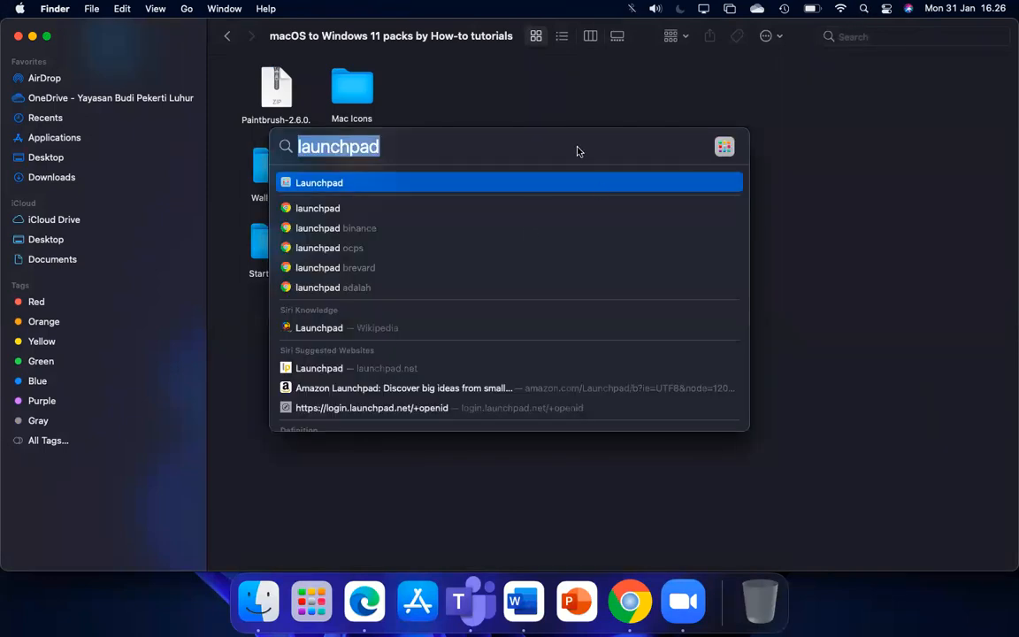
{"action": "type", "text": "missio"}
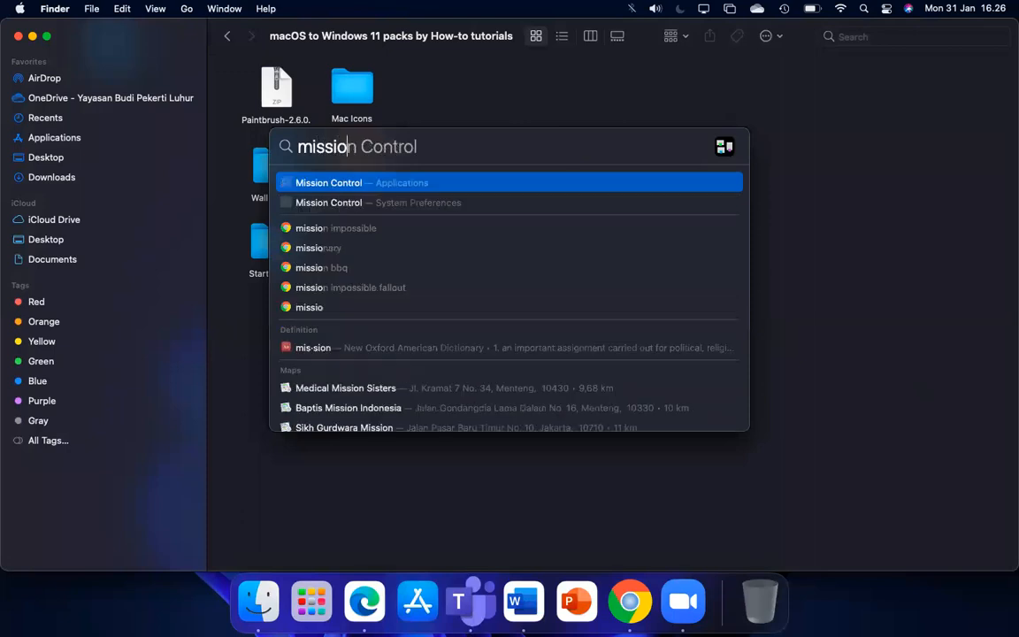
{"action": "type", "text": "n"}
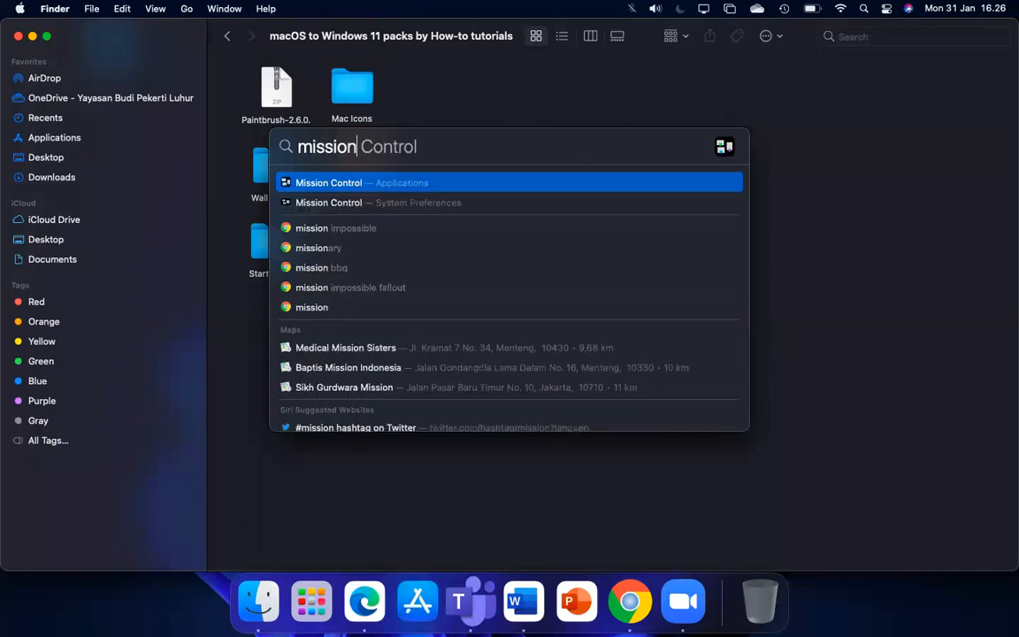
{"action": "type", "text": " control"}
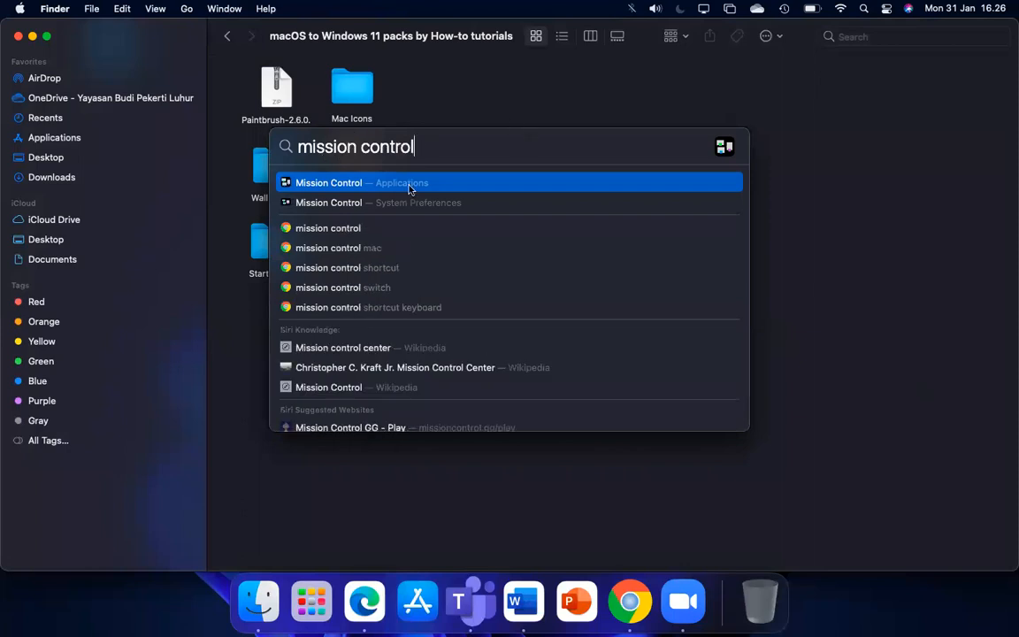
{"action": "mouse_move", "coordinate": [392, 187]}
{"action": "left_mouse_down"}
{"action": "mouse_move", "coordinate": [541, 394]}
{"action": "mouse_move", "coordinate": [469, 184]}
{"action": "mouse_move", "coordinate": [401, 180]}
{"action": "left_mouse_up"}
{"action": "left_click_drag", "start_coordinate": [409, 185], "coordinate": [332, 606]}
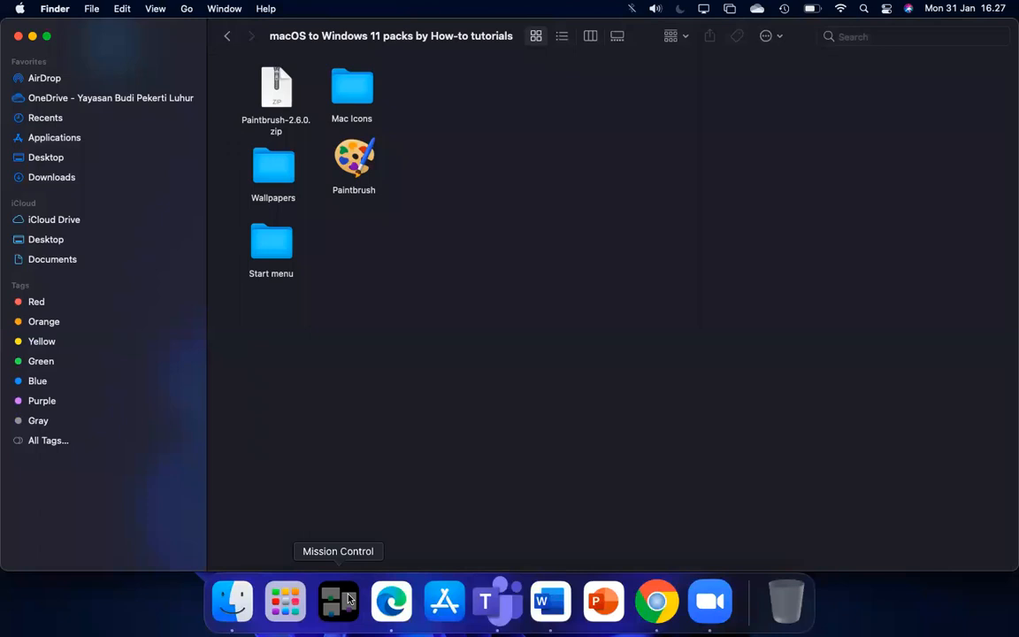
- Open Mission Control and expand its desktop bar to show the option for adding another desktop
{"action": "left_click", "coordinate": [331, 606]}
{"action": "mouse_move", "coordinate": [530, 13]}
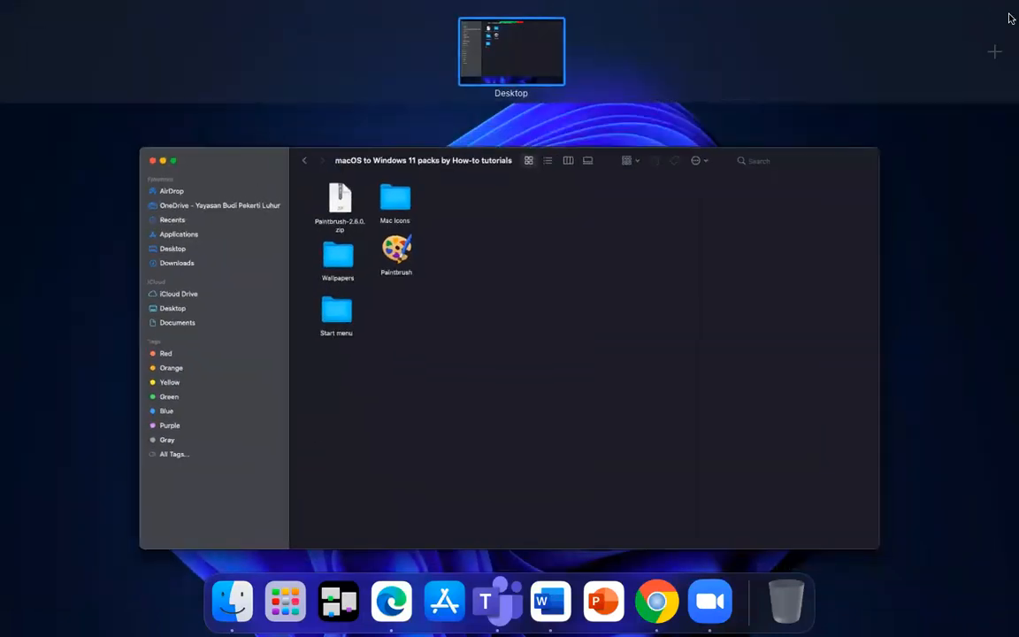
{"action": "mouse_move", "coordinate": [993, 53]}
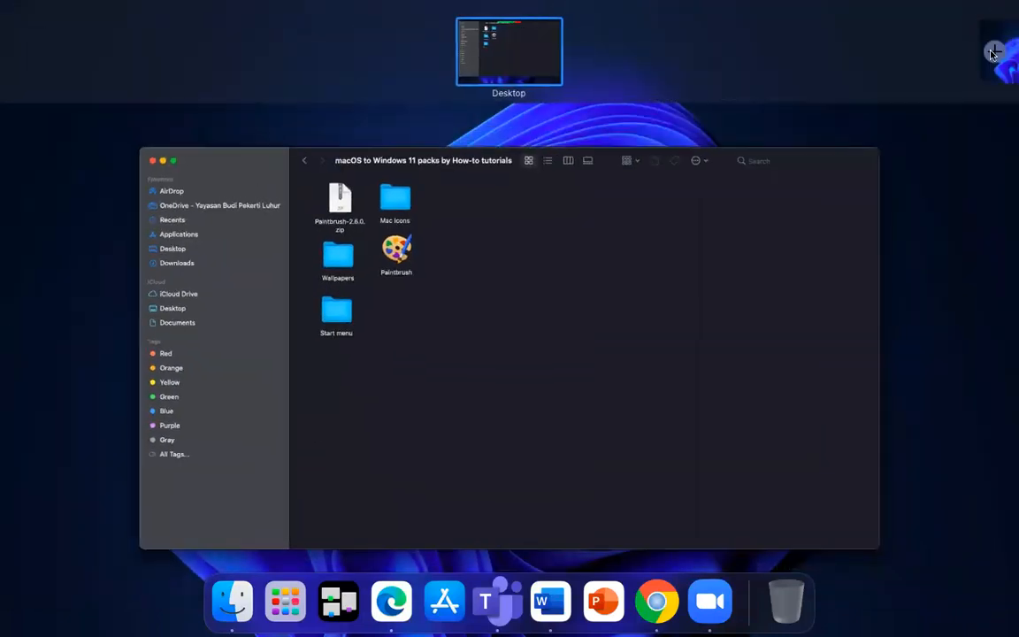
- Add a second desktop in Mission Control and switch to Desktop 2
{"action": "left_click", "coordinate": [769, 40]}
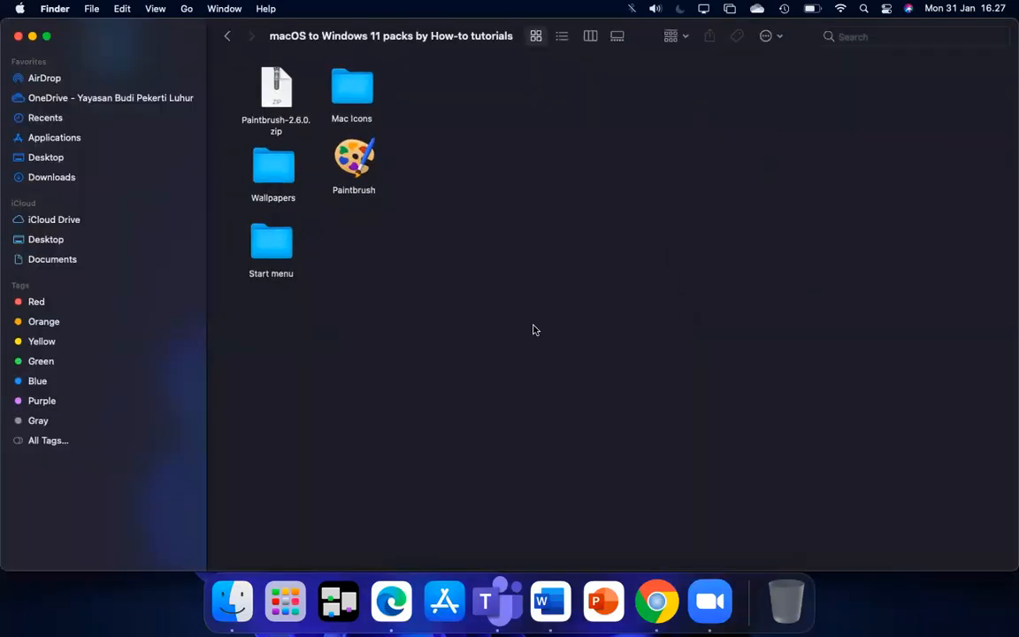
{"action": "left_click", "coordinate": [337, 600]}
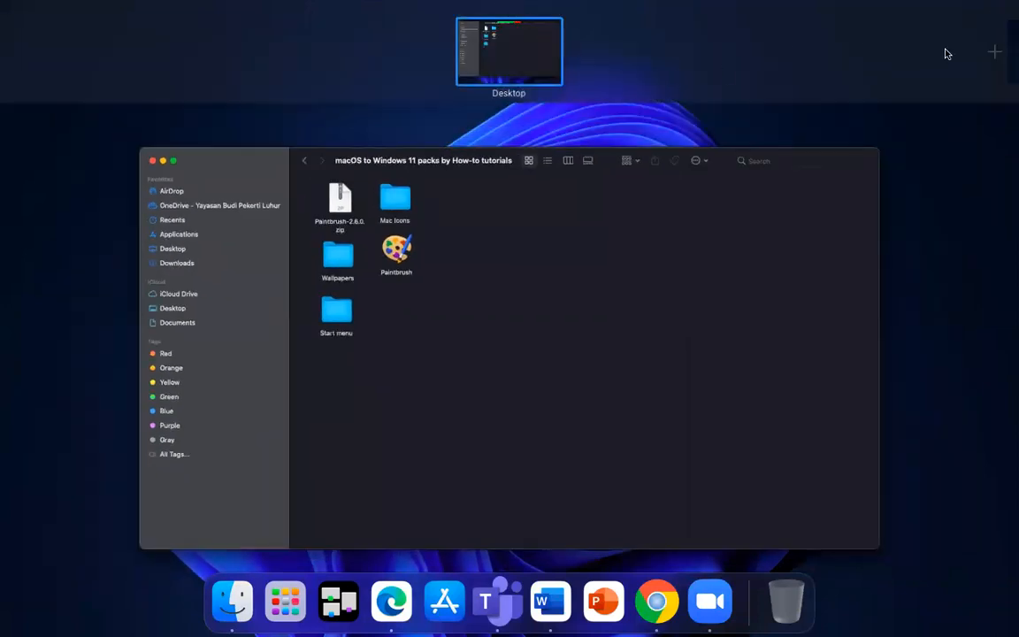
{"action": "left_click", "coordinate": [995, 52]}
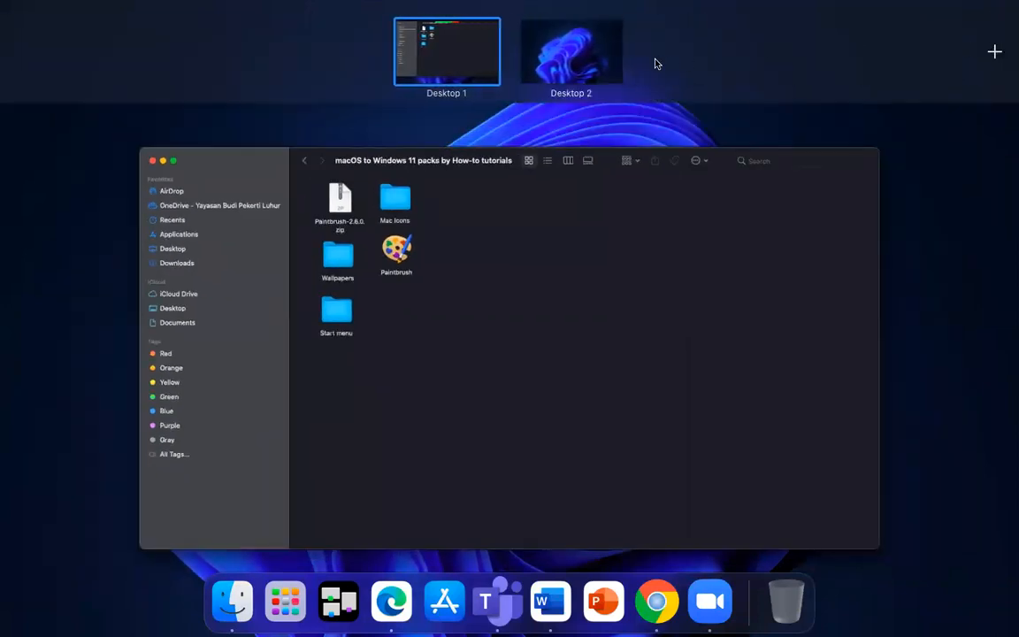
{"action": "left_click", "coordinate": [574, 66]}
{"action": "mouse_move", "coordinate": [800, 129]}
{"action": "left_mouse_down"}
{"action": "mouse_move", "coordinate": [787, 141]}
{"action": "mouse_move", "coordinate": [379, 277]}
{"action": "mouse_move", "coordinate": [368, 207]}
{"action": "mouse_move", "coordinate": [671, 184]}
{"action": "mouse_move", "coordinate": [818, 125]}
{"action": "mouse_move", "coordinate": [811, 118]}
{"action": "left_mouse_up"}
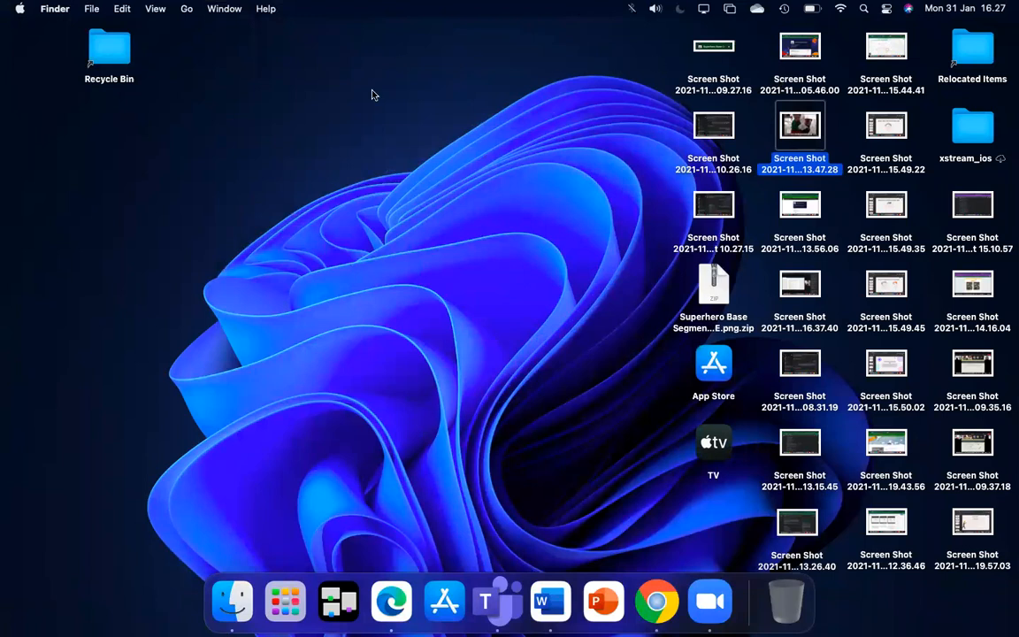
- Return from Desktop 2 to Desktop 1 through Mission Control, back to the macOS to Windows 11 packs folder
{"action": "left_click", "coordinate": [336, 602]}
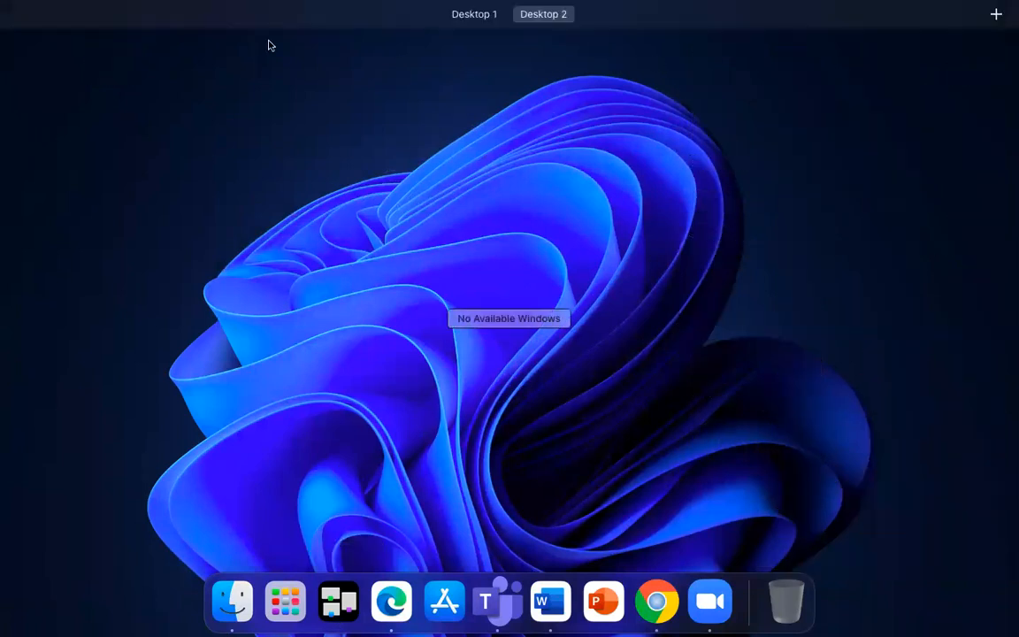
{"action": "left_click", "coordinate": [434, 59]}
{"action": "left_click_drag", "start_coordinate": [700, 159], "coordinate": [542, 333]}
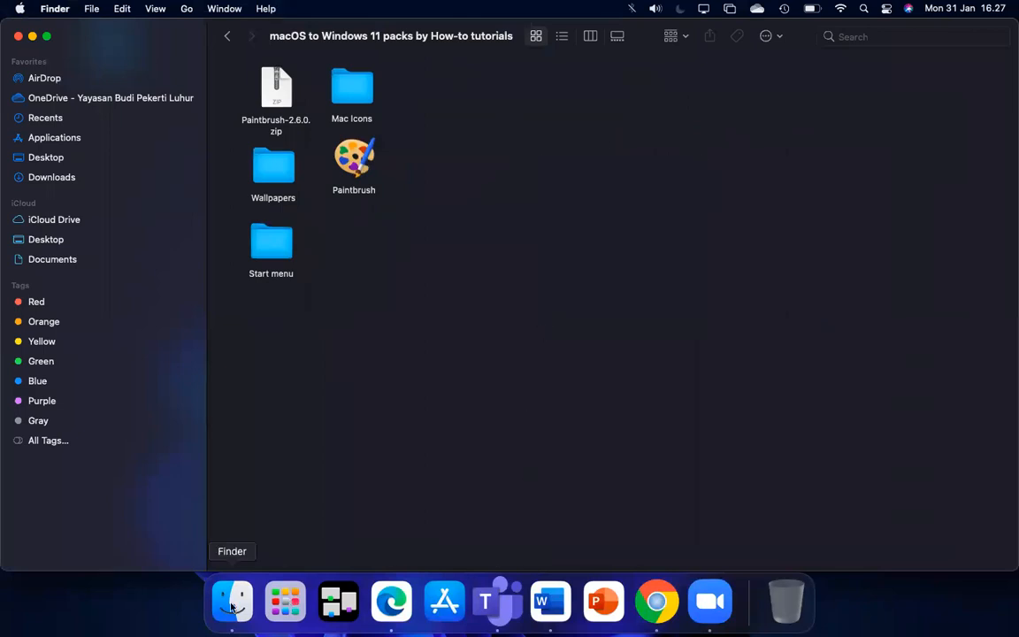